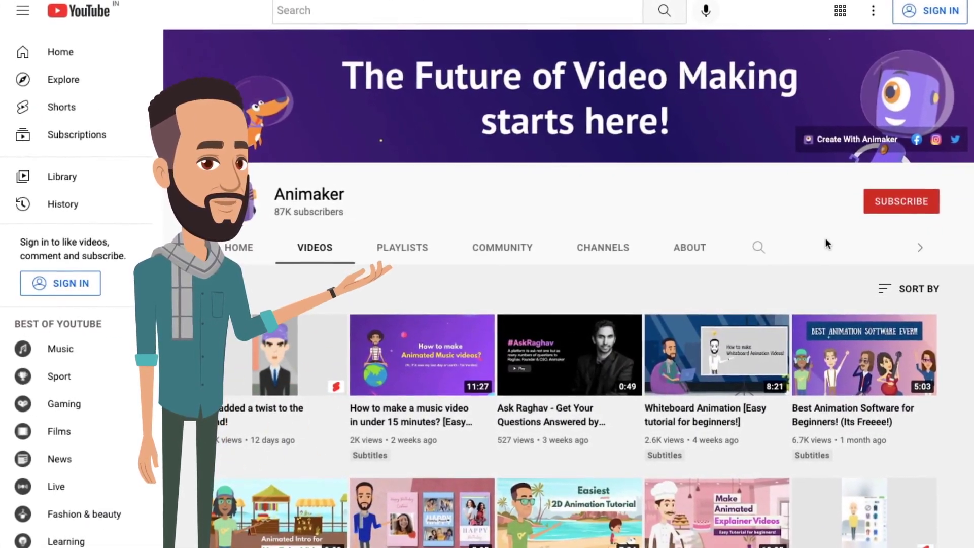
# Step: Scroll down through the Animaker YouTube channel's Videos list
pyautogui.scroll(-4, 832, 236)
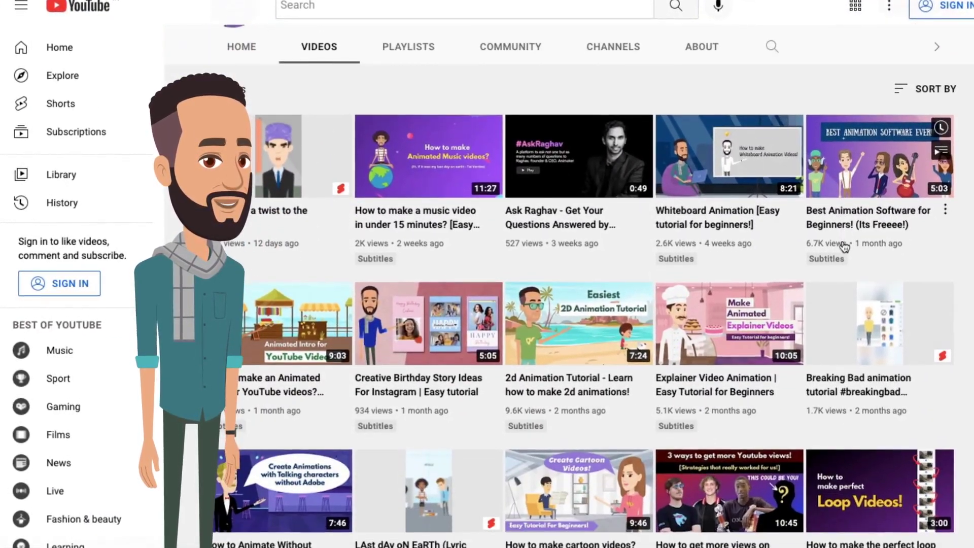
pyautogui.scroll(-7, 845, 242)
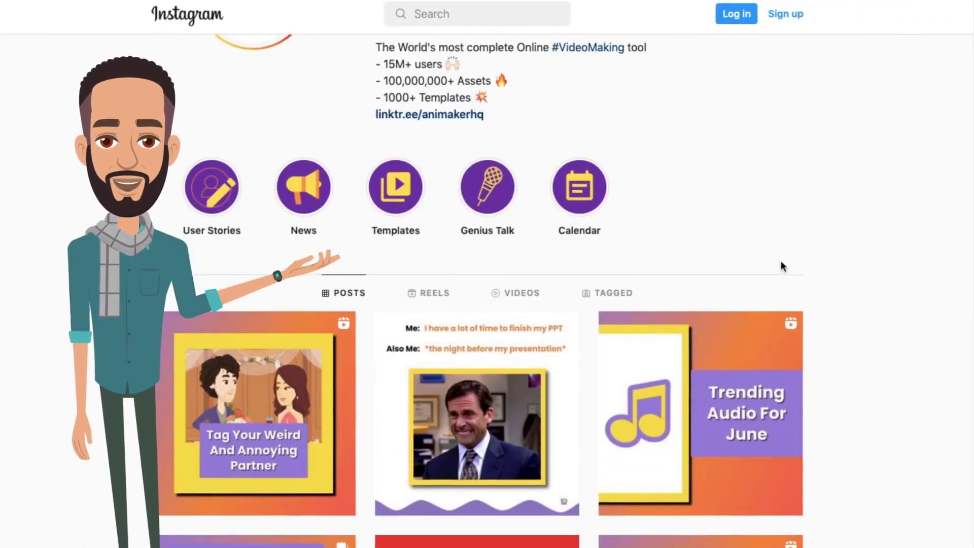
# Step: Scroll down the animakerhq Instagram posts grid
pyautogui.scroll(-12, 780, 264)
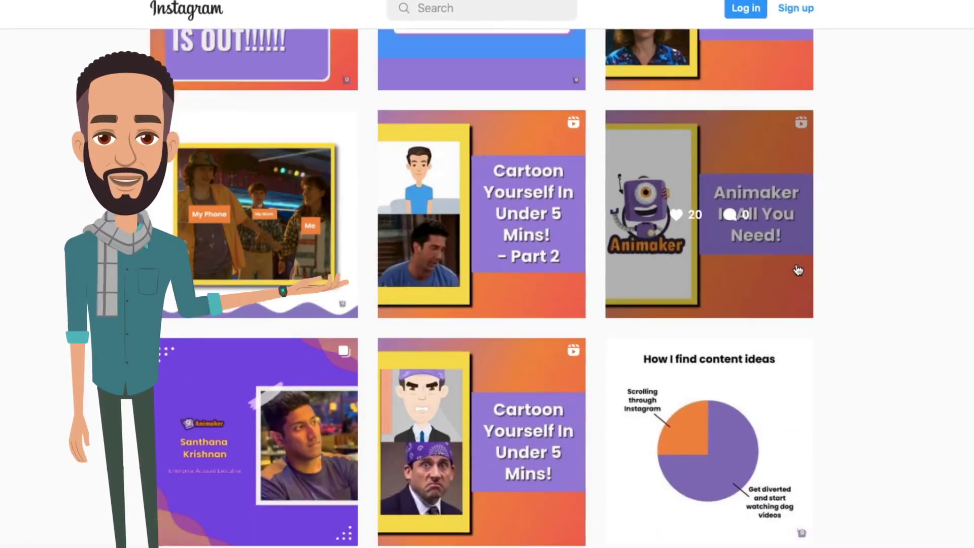
pyautogui.scroll(-3, 798, 270)
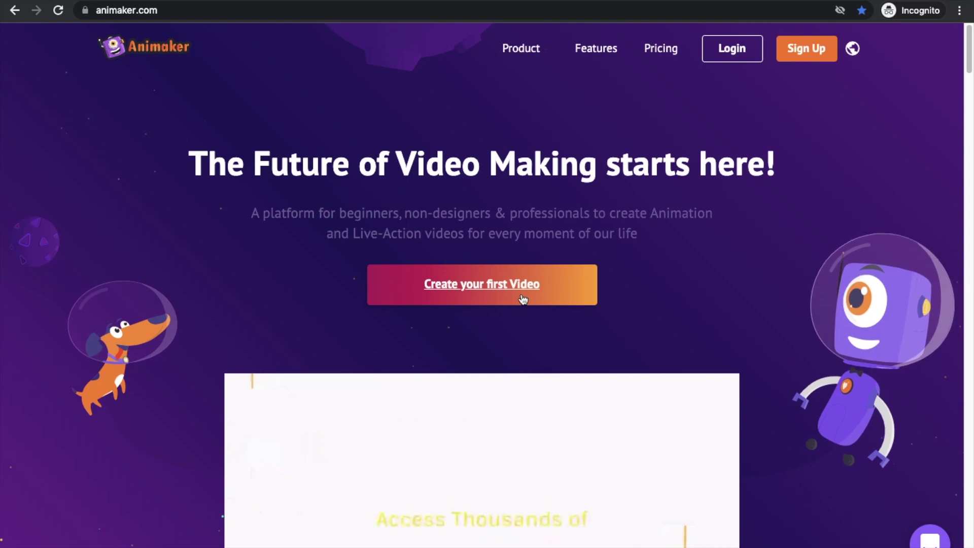
# Step: Start a new Untitled Video project from a Blank Page via Create > Create a video
pyautogui.click(522, 299)
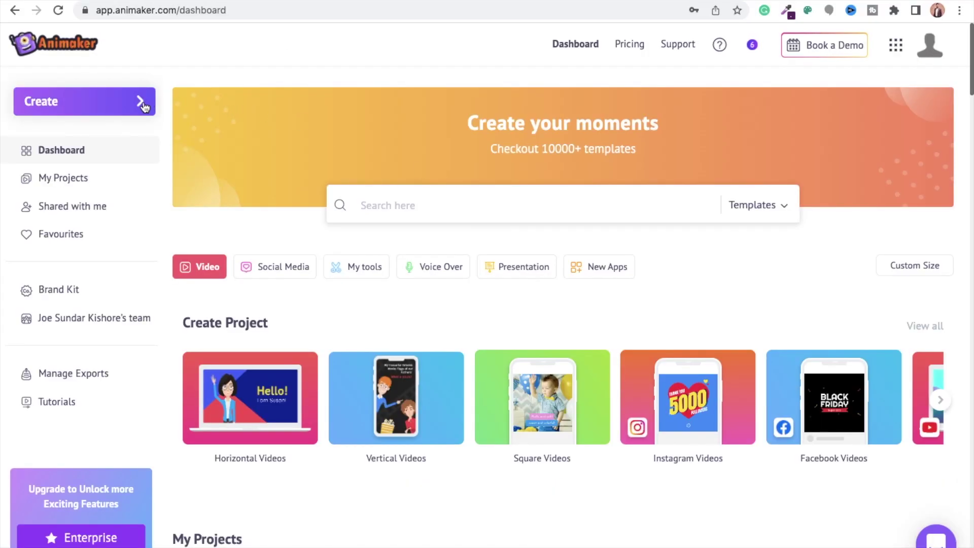
pyautogui.click(144, 106)
pyautogui.click(205, 111)
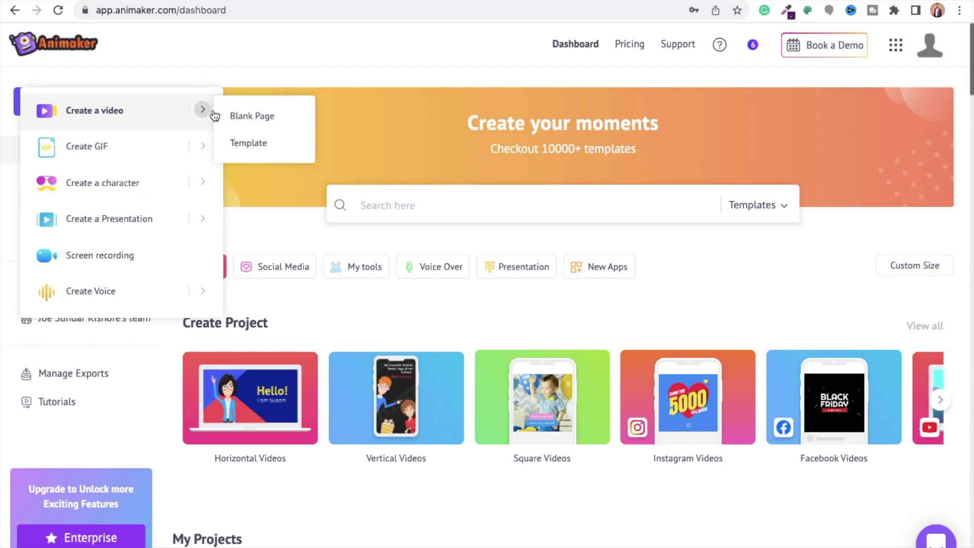
pyautogui.click(238, 117)
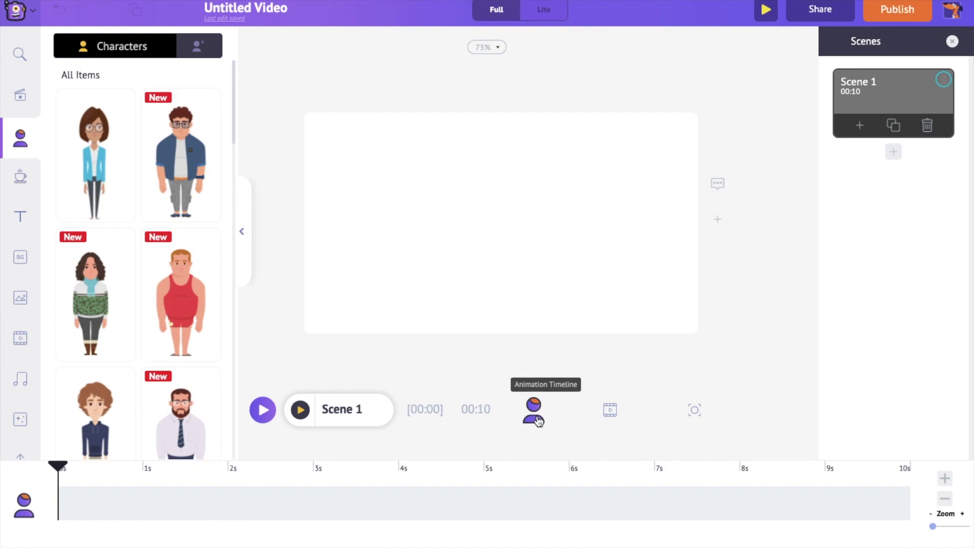
pyautogui.click(609, 411)
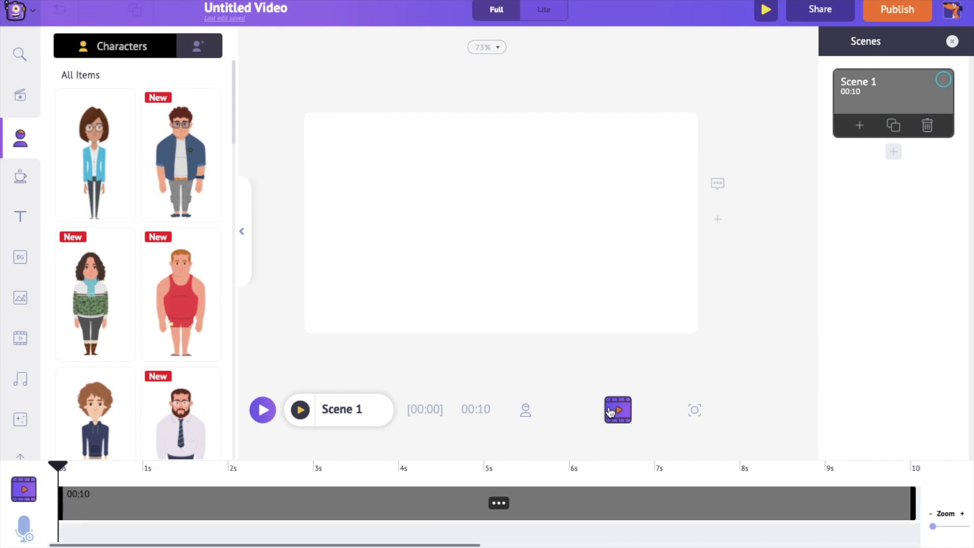
pyautogui.click(702, 410)
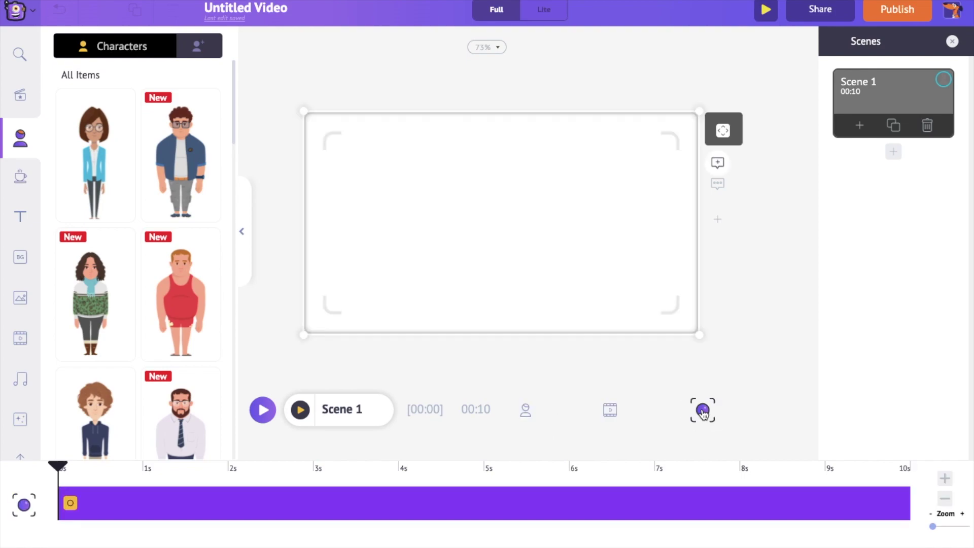
pyautogui.click(525, 411)
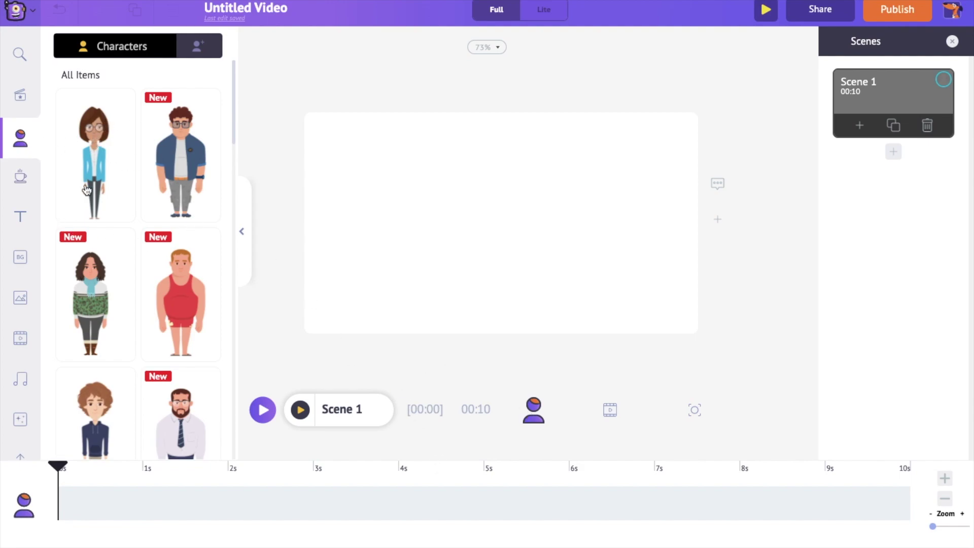
pyautogui.scroll(-10, 144, 211)
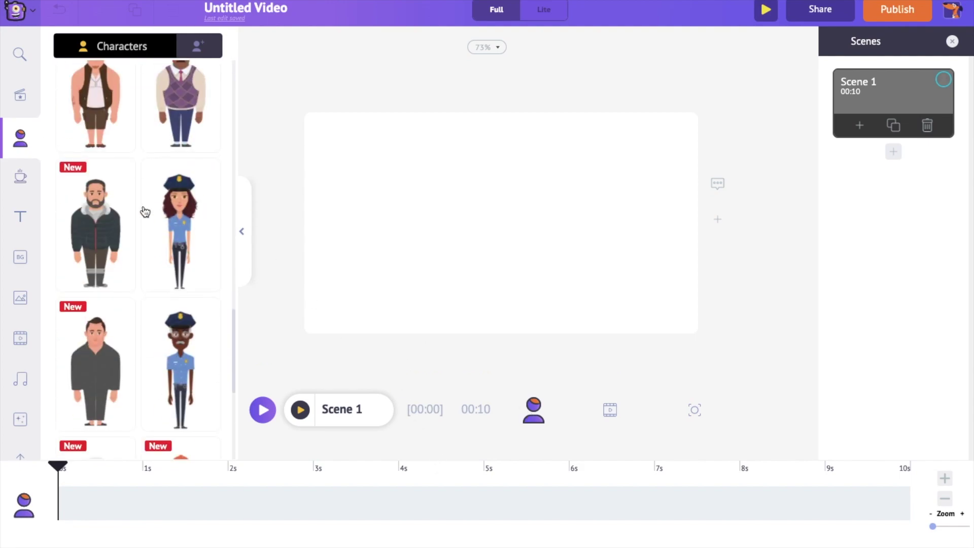
pyautogui.scroll(10, 145, 212)
pyautogui.click(23, 177)
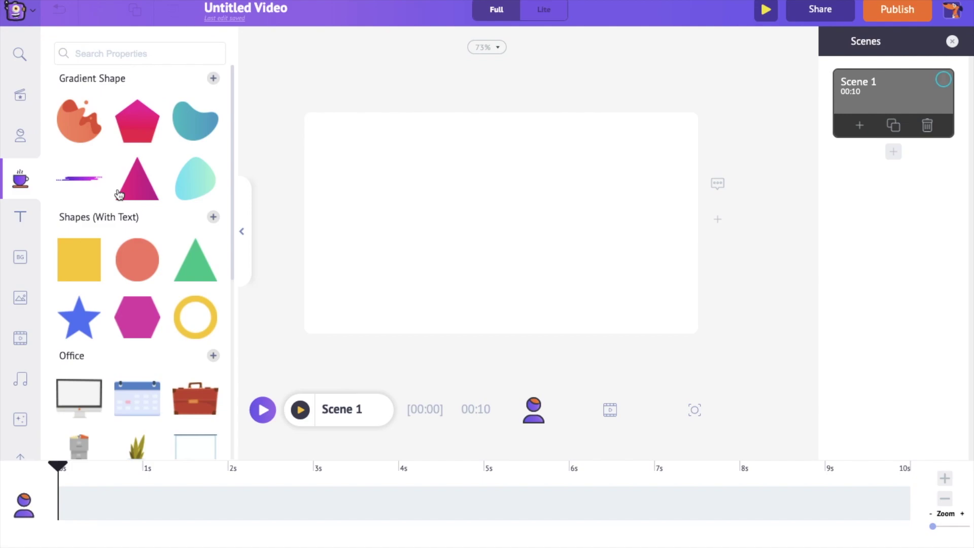
pyautogui.scroll(-6, 118, 195)
pyautogui.scroll(-2, 107, 236)
pyautogui.scroll(8, 106, 236)
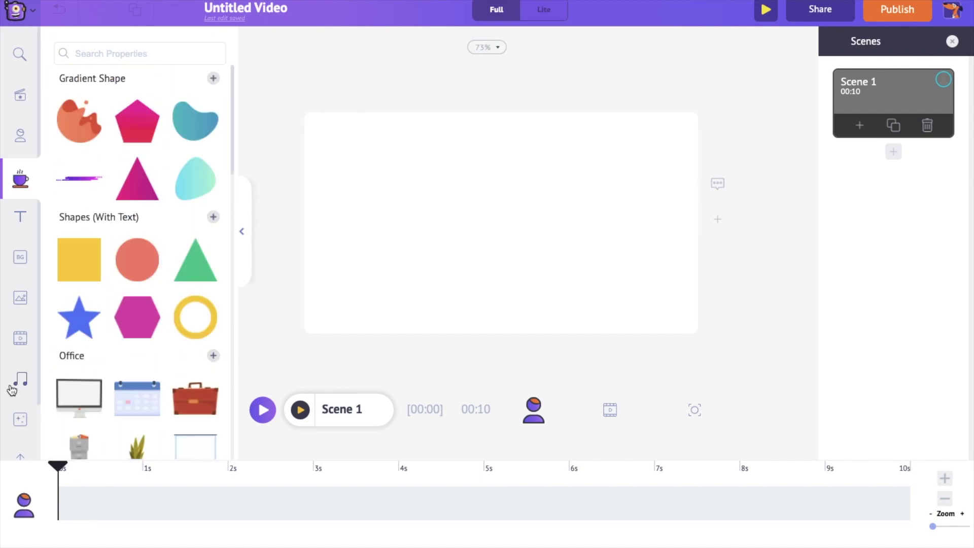
pyautogui.click(20, 381)
pyautogui.scroll(-3, 76, 324)
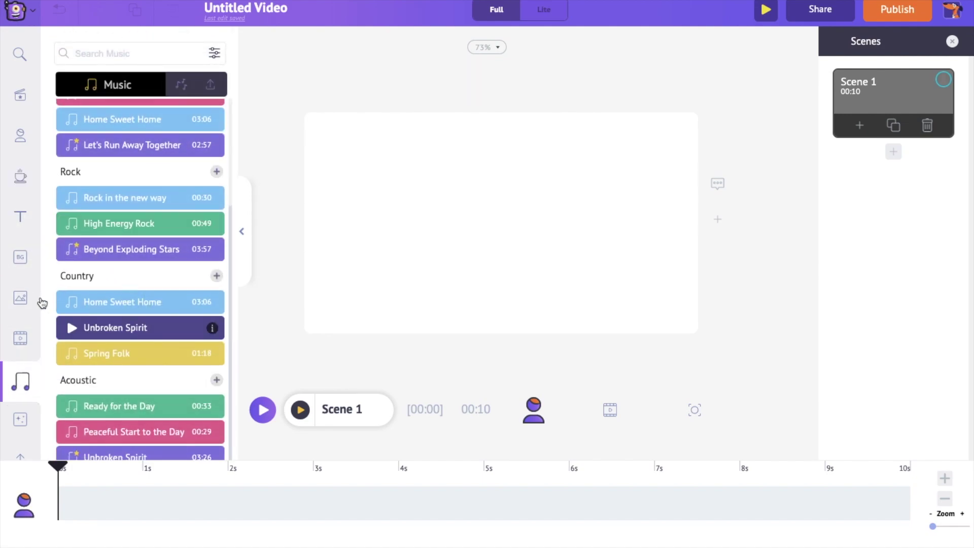
pyautogui.scroll(-2, 44, 303)
pyautogui.scroll(2, 22, 147)
pyautogui.click(21, 138)
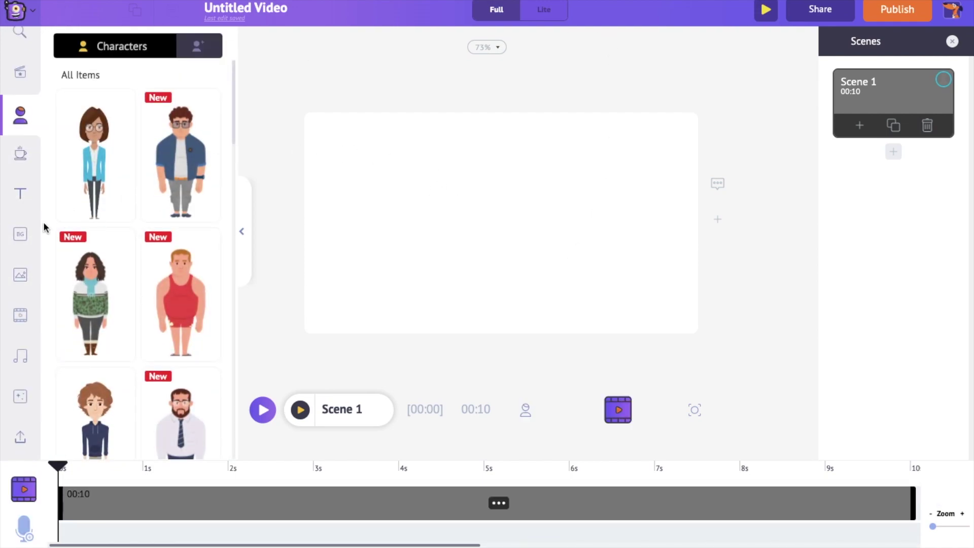
# Step: Search backgrounds for 'stage' and apply the purple concert stage with the cyan screen
pyautogui.click(21, 236)
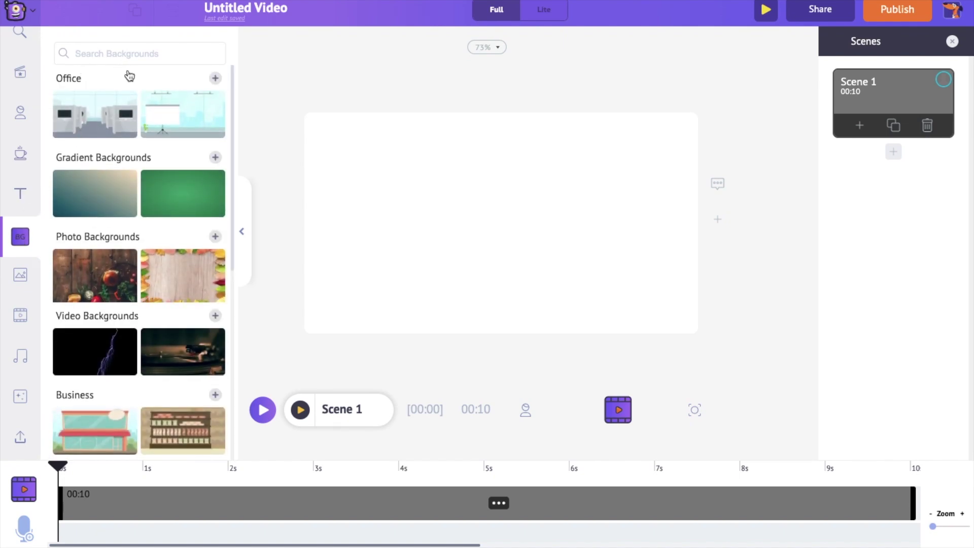
pyautogui.scroll(-12, 113, 256)
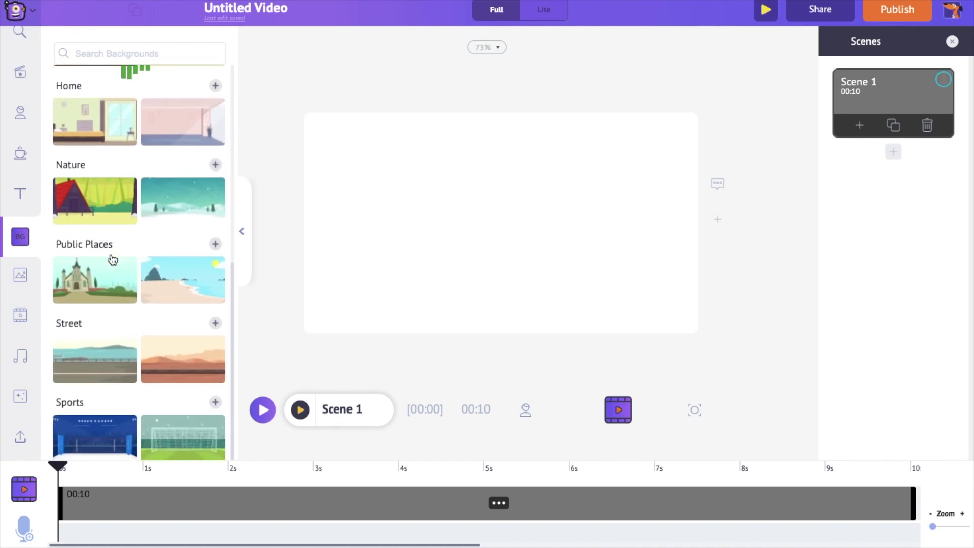
pyautogui.scroll(-5, 113, 260)
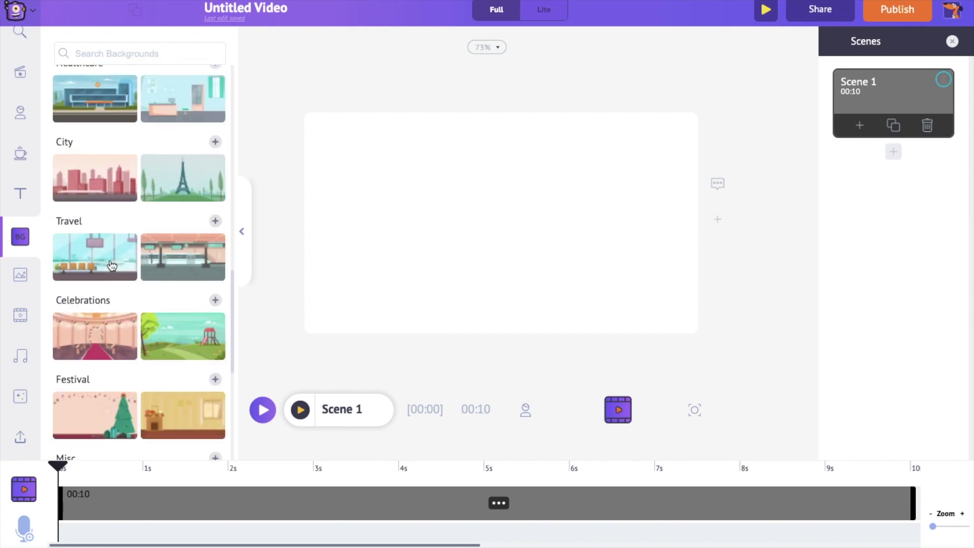
pyautogui.scroll(15, 114, 259)
pyautogui.click(110, 49)
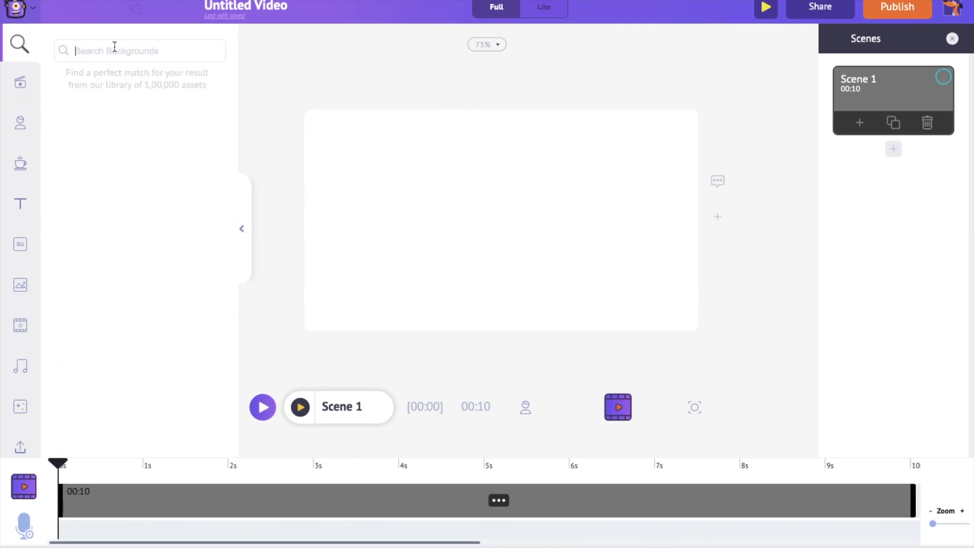
pyautogui.write('stage')
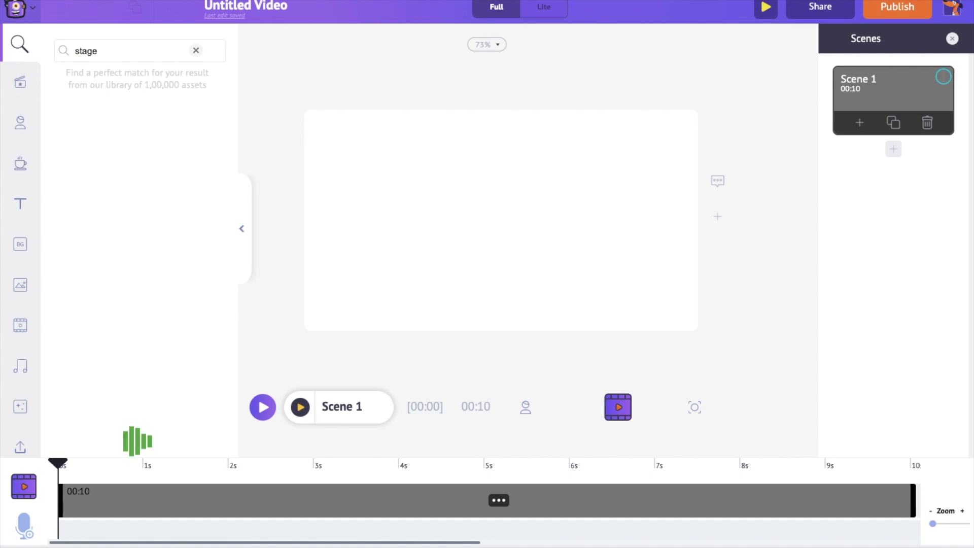
pyautogui.click(110, 188)
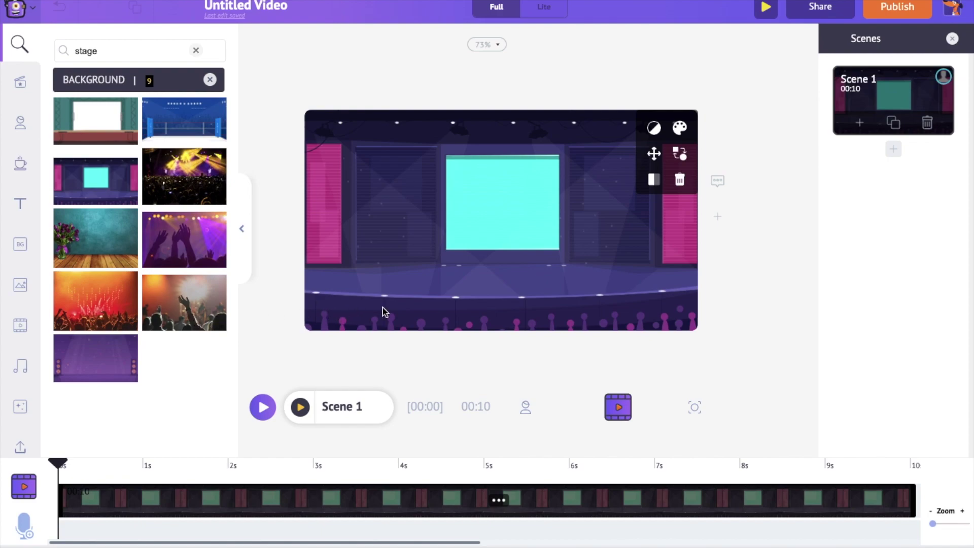
pyautogui.click(19, 129)
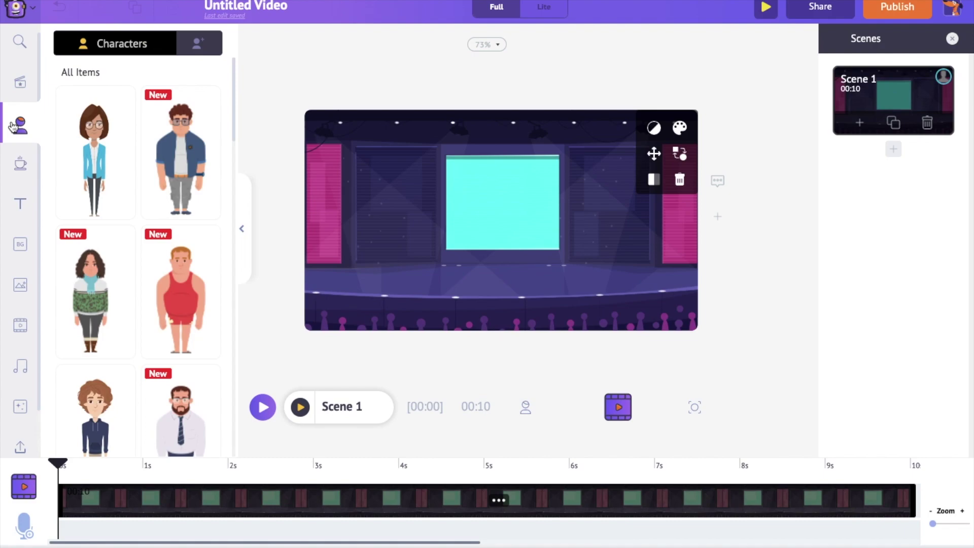
# Step: Browse the Characters library and show the My Characters collection
pyautogui.scroll(-10, 160, 254)
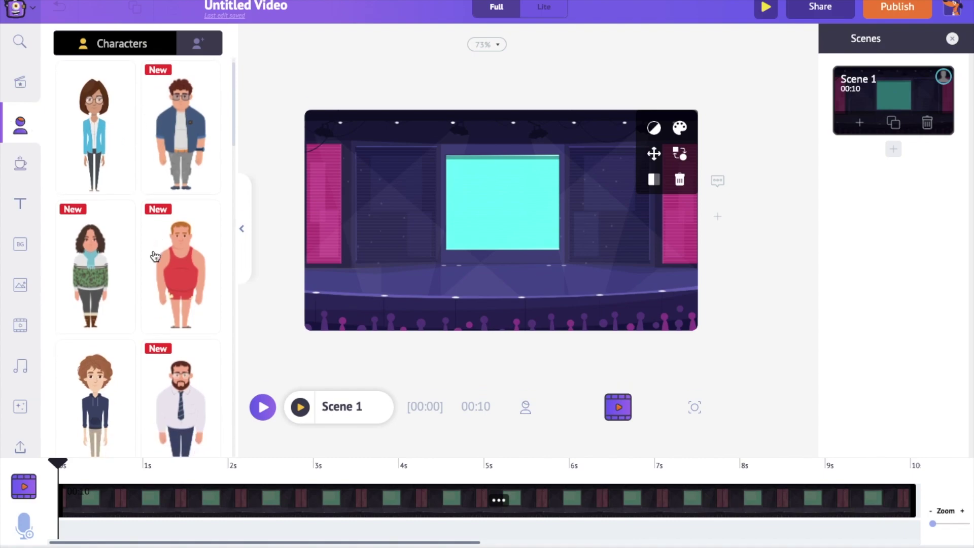
pyautogui.scroll(10, 156, 264)
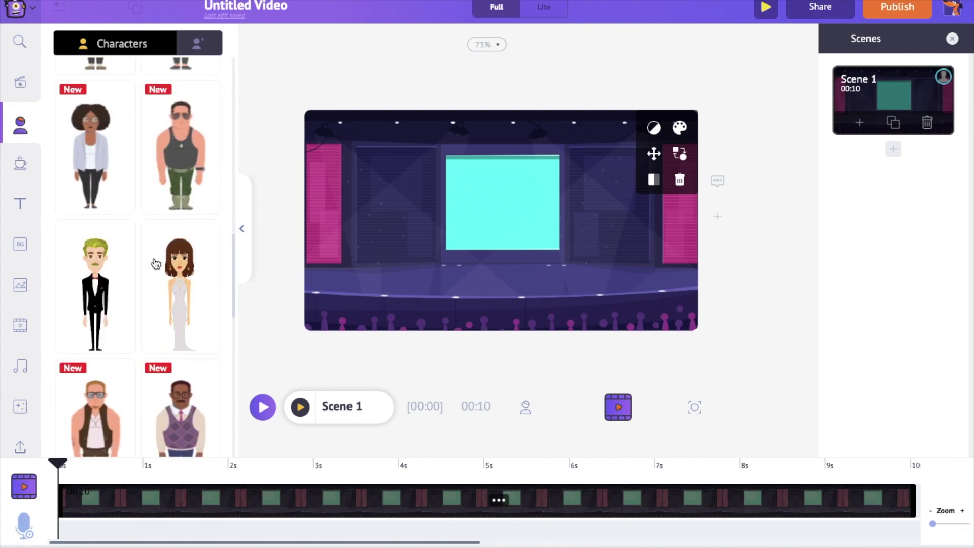
pyautogui.click(197, 45)
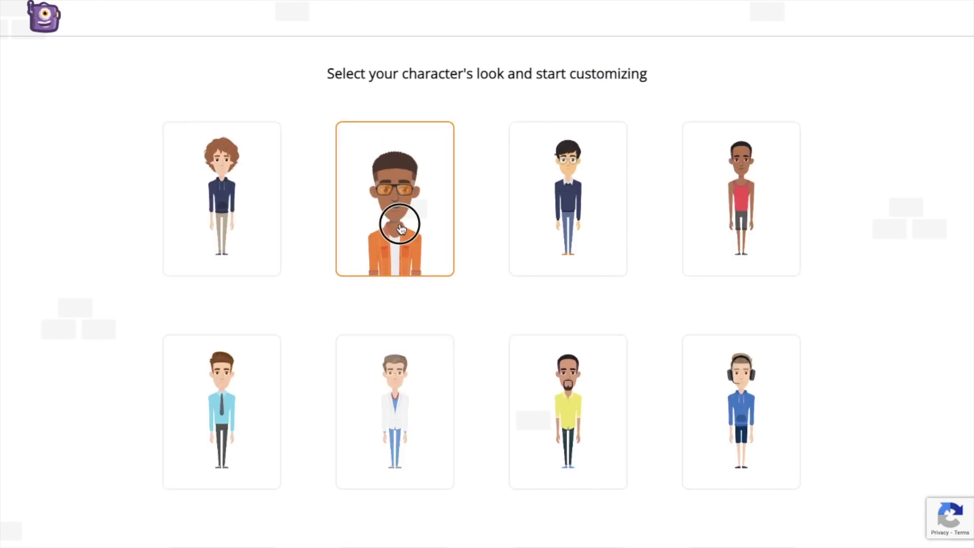
# Step: Give the character a moustache and a new face shape, and check eyebrow colours
pyautogui.click(944, 266)
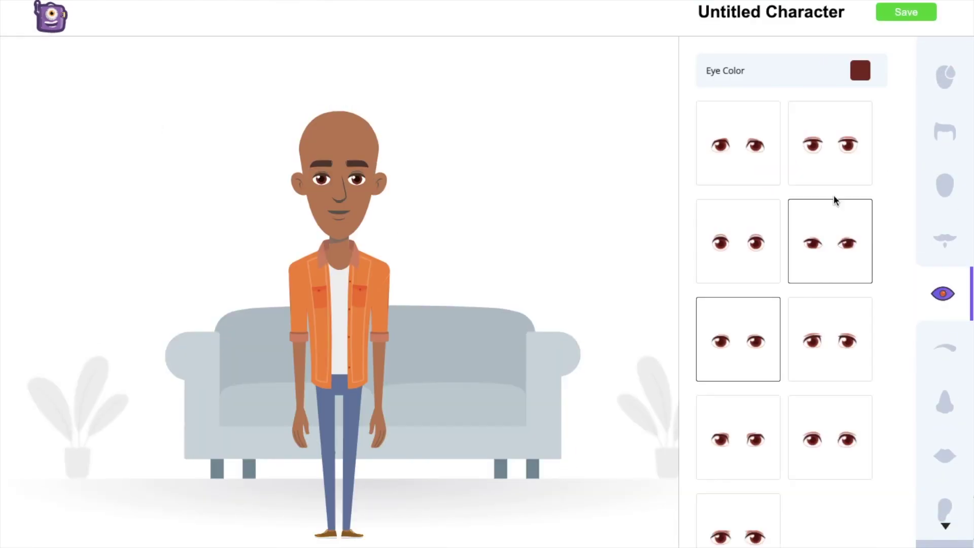
pyautogui.click(859, 70)
pyautogui.click(944, 212)
pyautogui.click(748, 292)
pyautogui.click(944, 135)
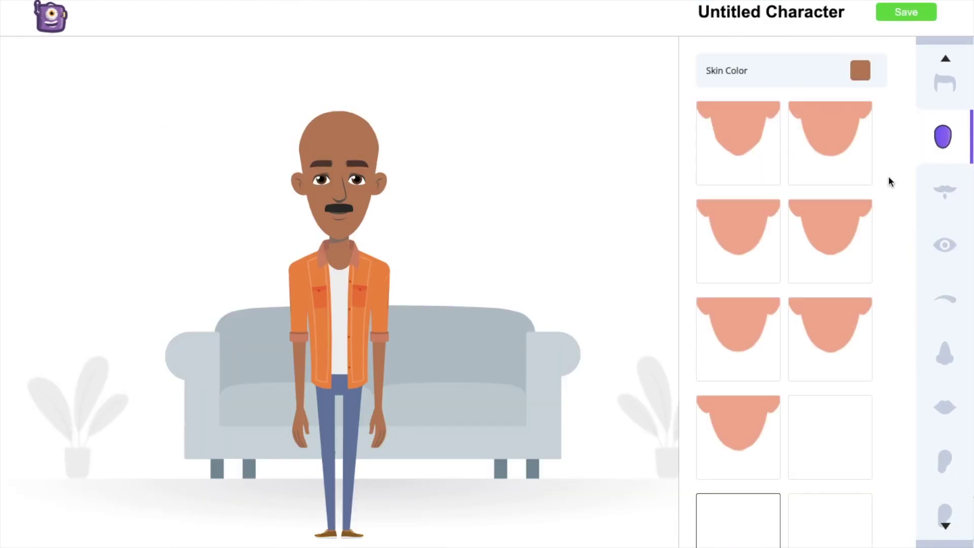
pyautogui.click(848, 150)
pyautogui.click(944, 299)
pyautogui.click(861, 71)
# Step: Dress the character in the suit outfit with a navy jacket
pyautogui.click(944, 196)
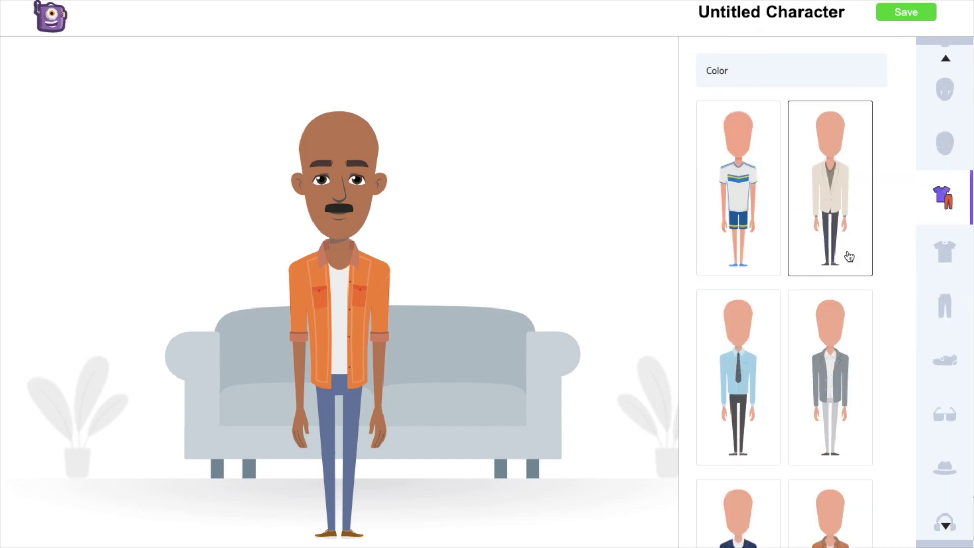
pyautogui.scroll(-5, 839, 261)
pyautogui.click(737, 203)
pyautogui.click(942, 252)
pyautogui.click(715, 70)
pyautogui.click(798, 192)
# Step: Recolour the trousers navy, choose black shoes, and save the character
pyautogui.click(944, 304)
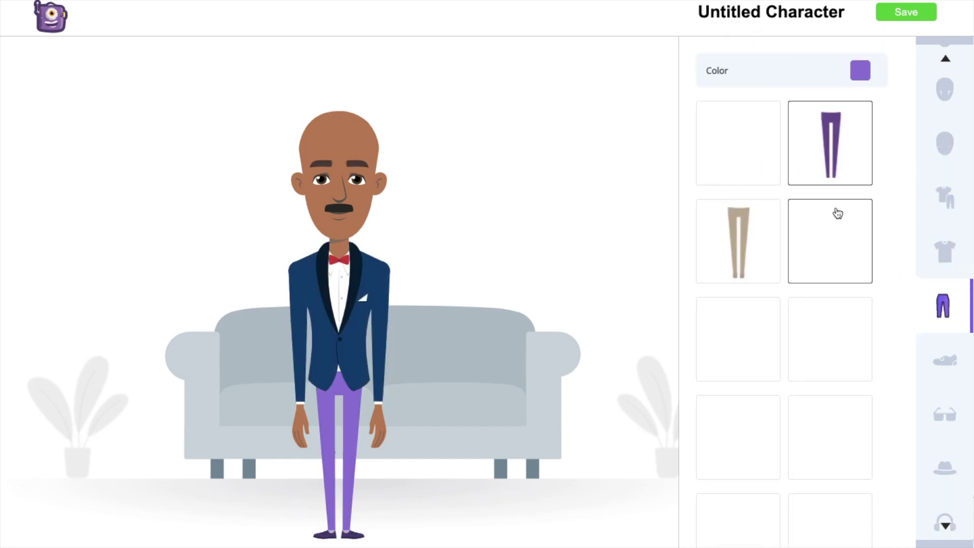
pyautogui.click(860, 69)
pyautogui.click(799, 193)
pyautogui.click(942, 360)
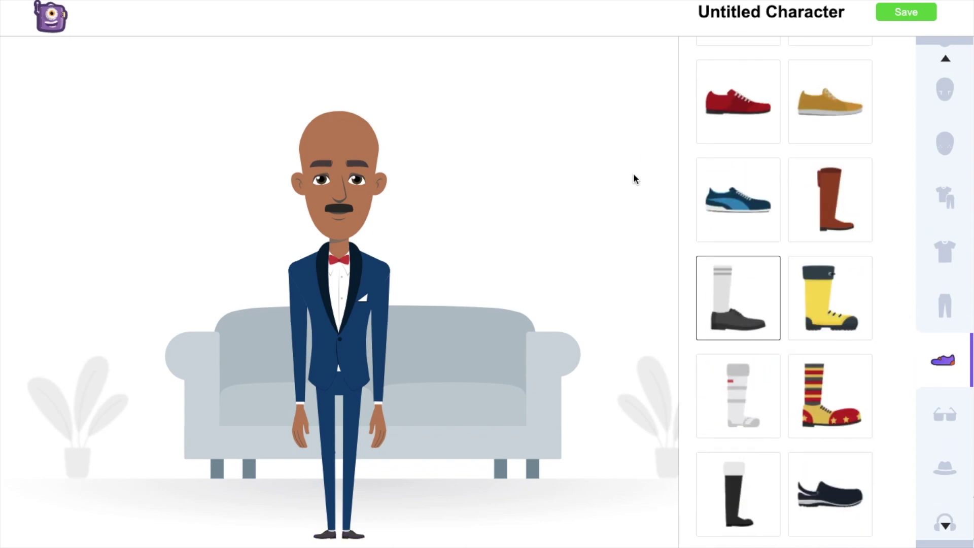
pyautogui.click(897, 21)
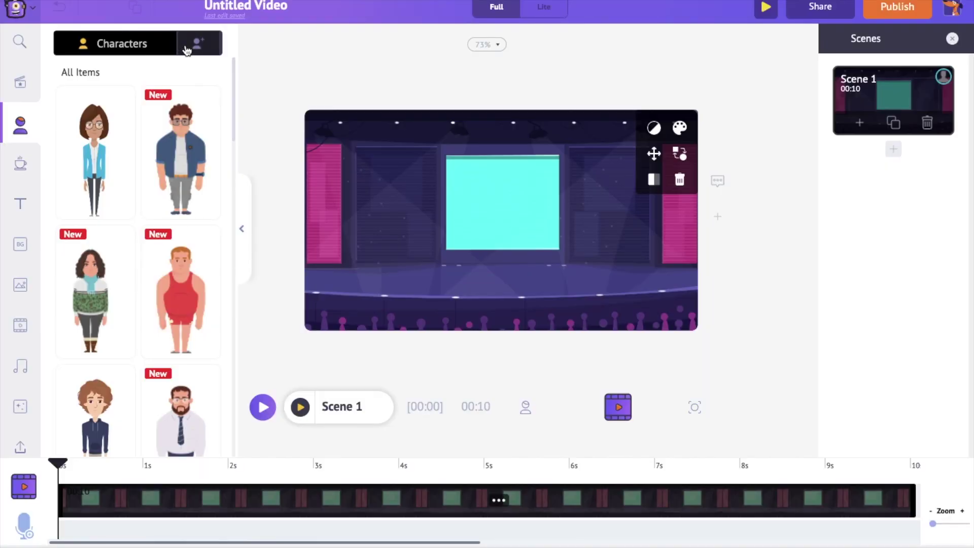
pyautogui.click(186, 46)
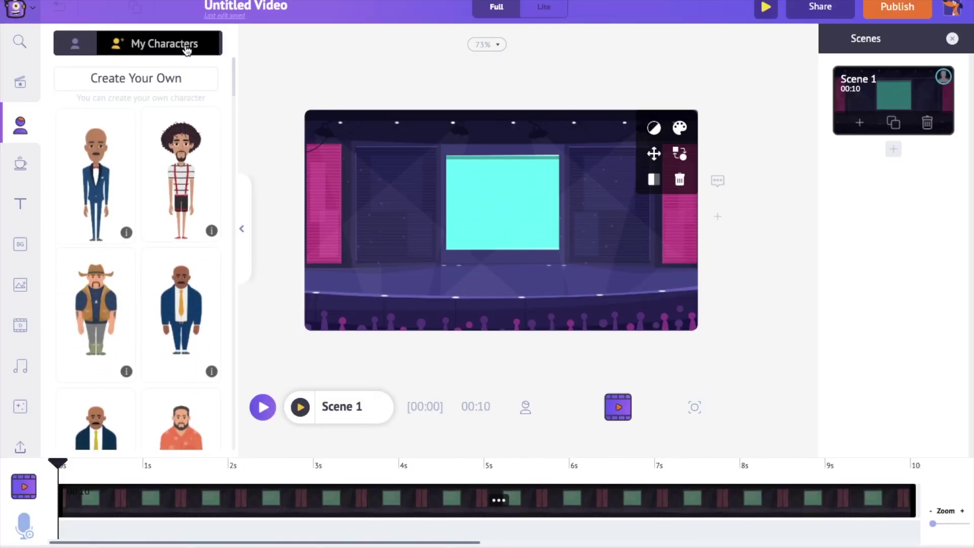
# Step: Place the custom suited character on the stage's left with the Standing And Talking action
pyautogui.click(96, 174)
pyautogui.scroll(-5, 814, 253)
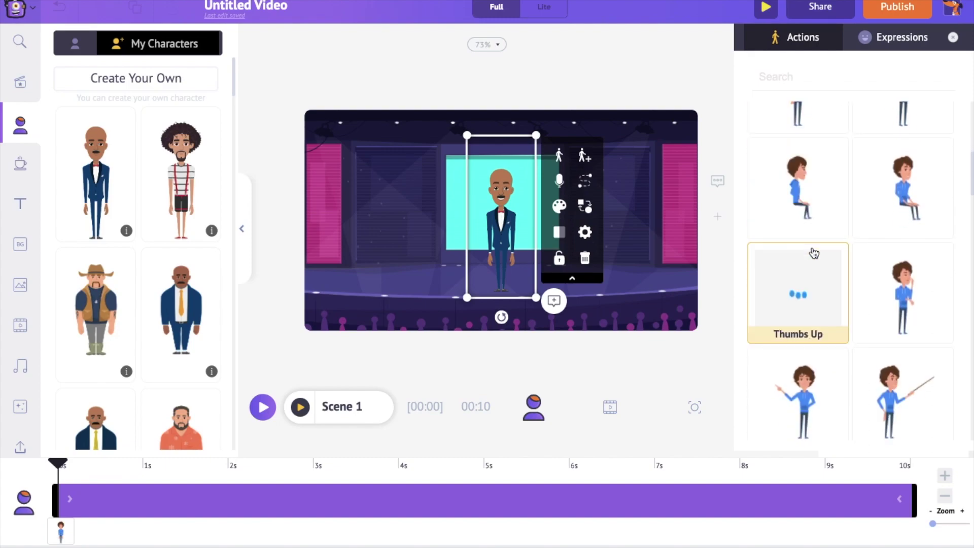
pyautogui.scroll(-10, 814, 253)
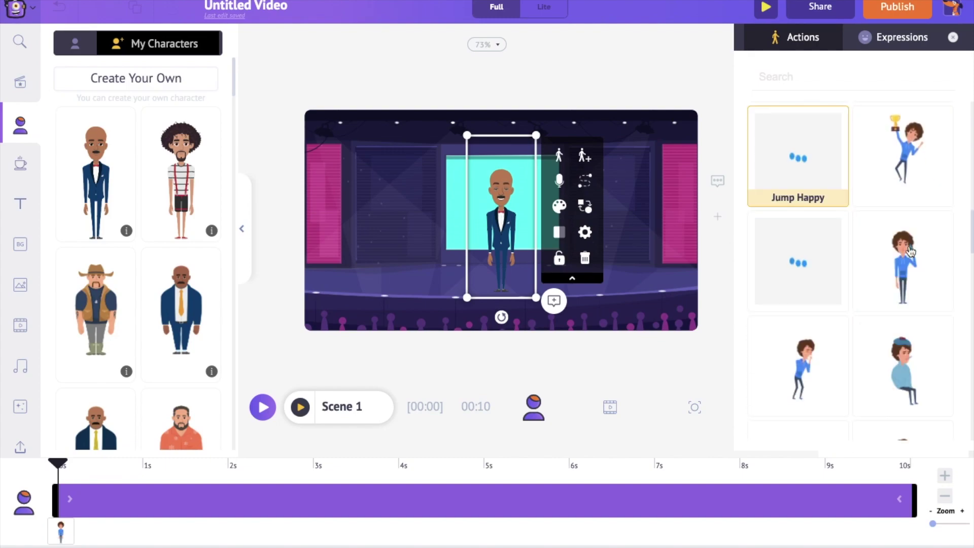
pyautogui.scroll(-2, 893, 233)
pyautogui.scroll(-5, 852, 215)
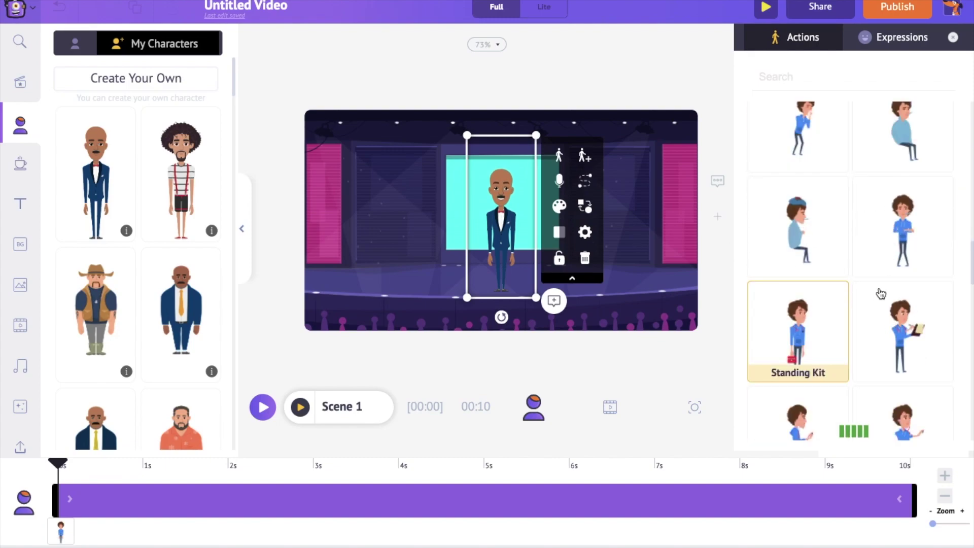
pyautogui.scroll(-8, 834, 304)
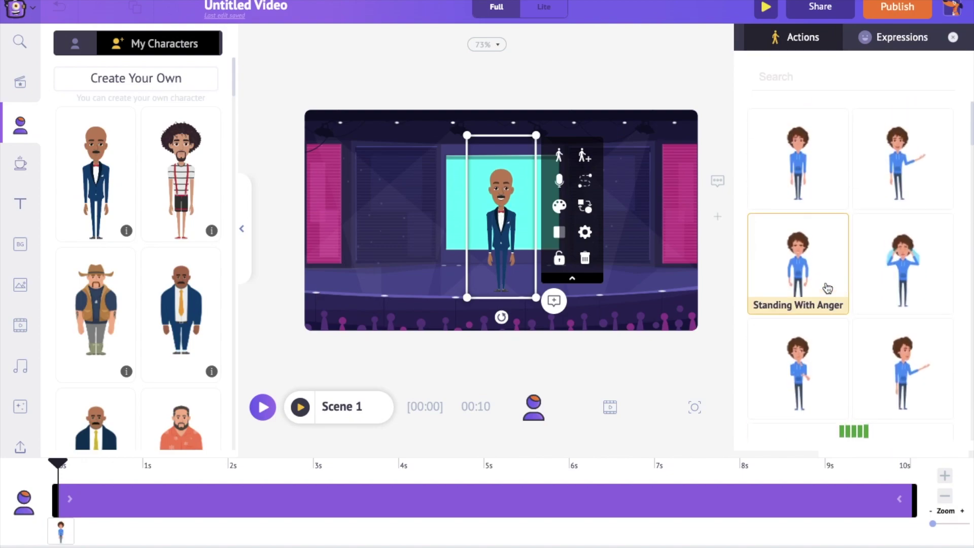
pyautogui.click(912, 161)
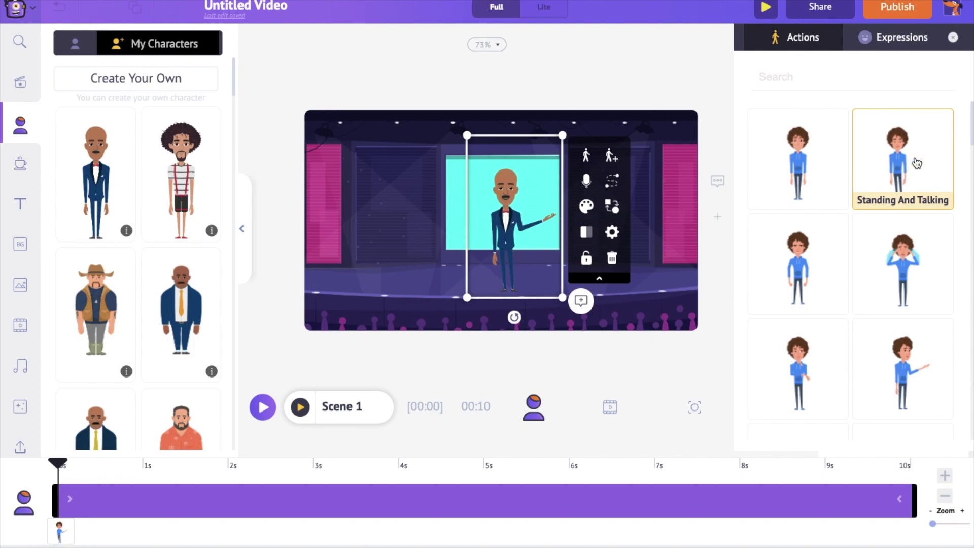
pyautogui.moveTo(501, 254); pyautogui.dragTo(404, 253)
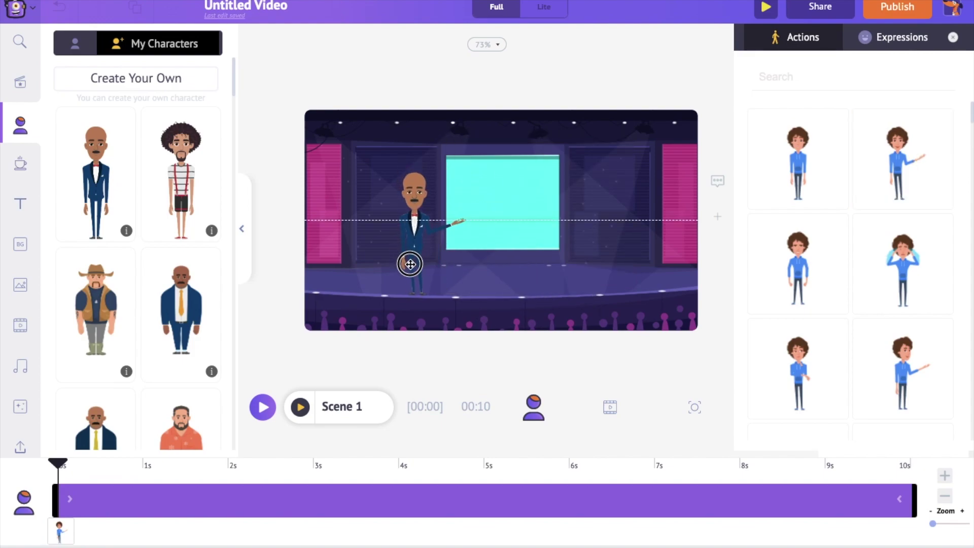
pyautogui.click(589, 252)
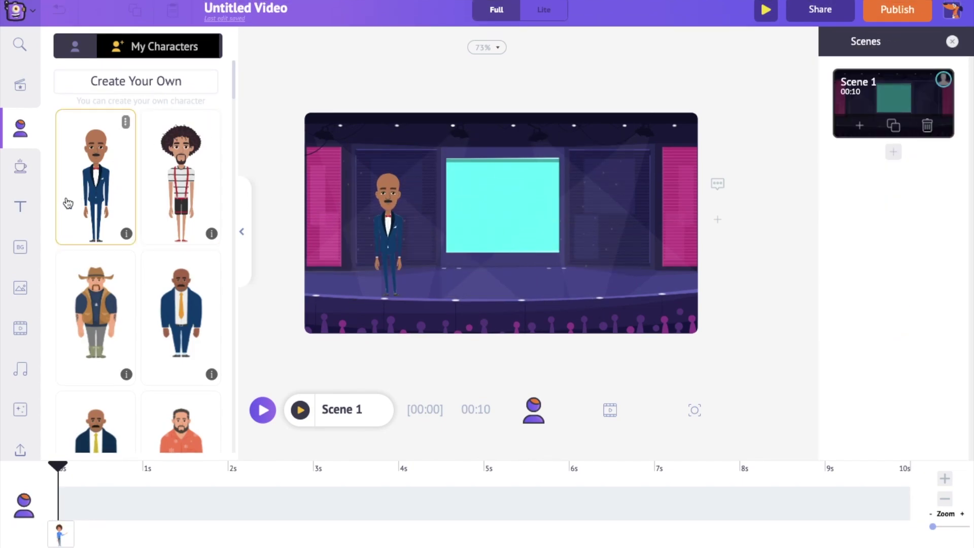
# Step: Add a subheading reading FAMILY on the stage screen at font size 32
pyautogui.click(20, 207)
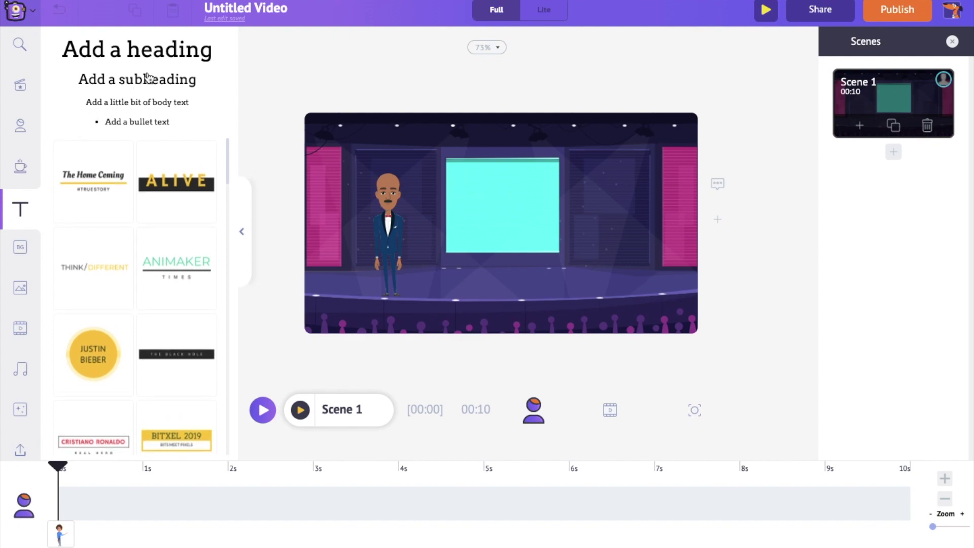
pyautogui.click(152, 82)
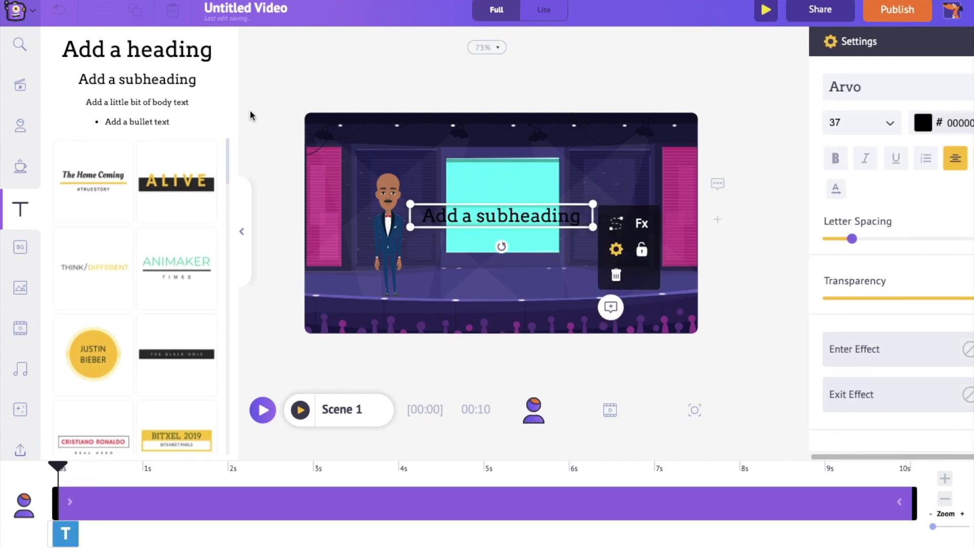
pyautogui.doubleClick(511, 216)
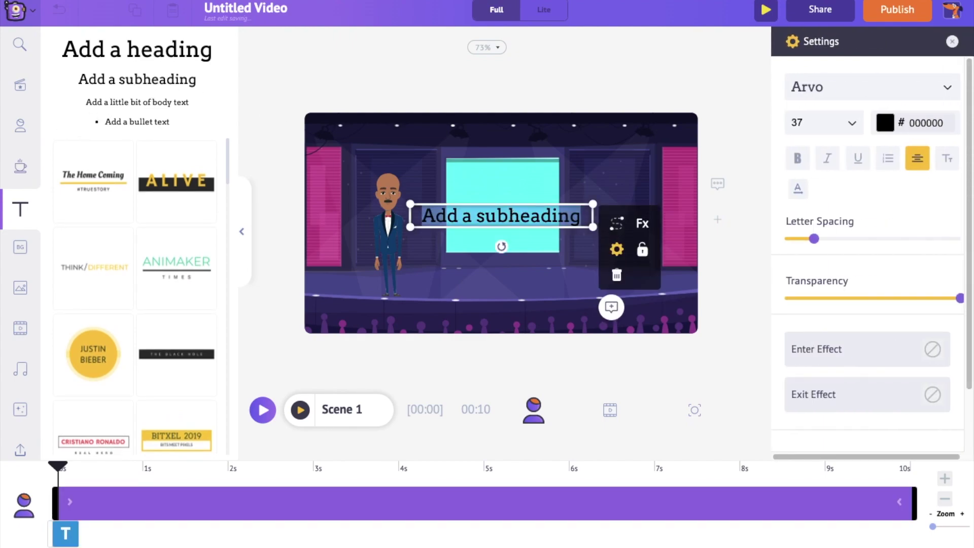
pyautogui.write('FAMILY')
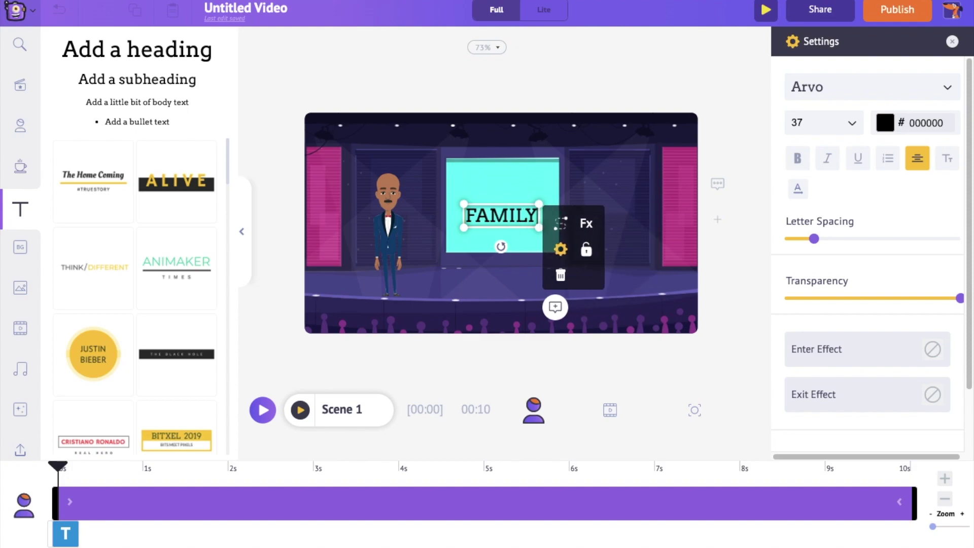
pyautogui.click(853, 125)
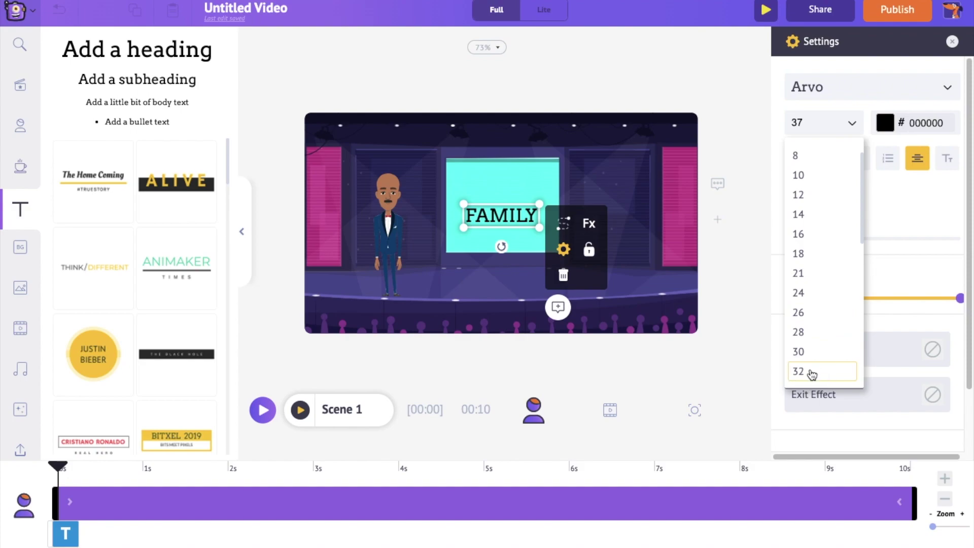
pyautogui.click(812, 373)
# Step: Colour FAMILY DC6018, add the Outline effect, and move it higher on the screen
pyautogui.click(885, 124)
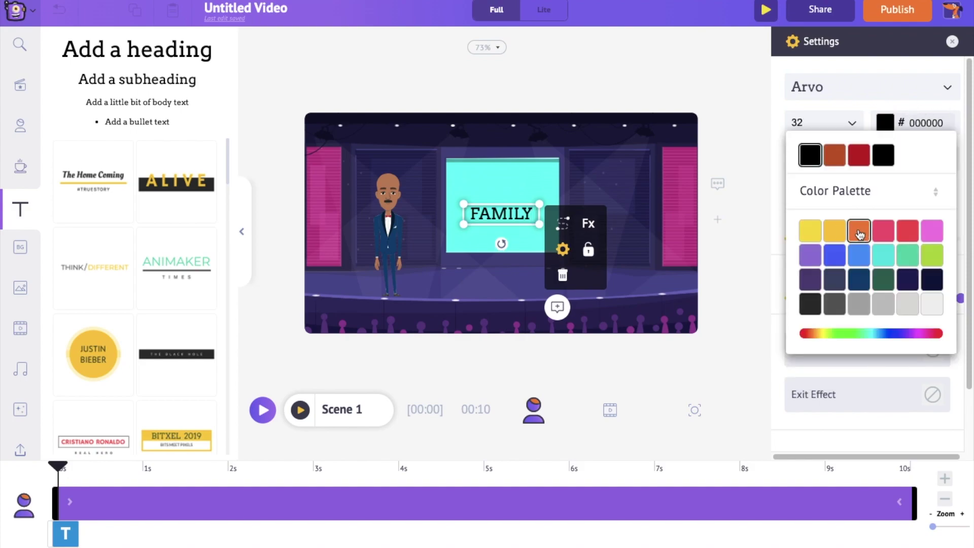
pyautogui.click(892, 334)
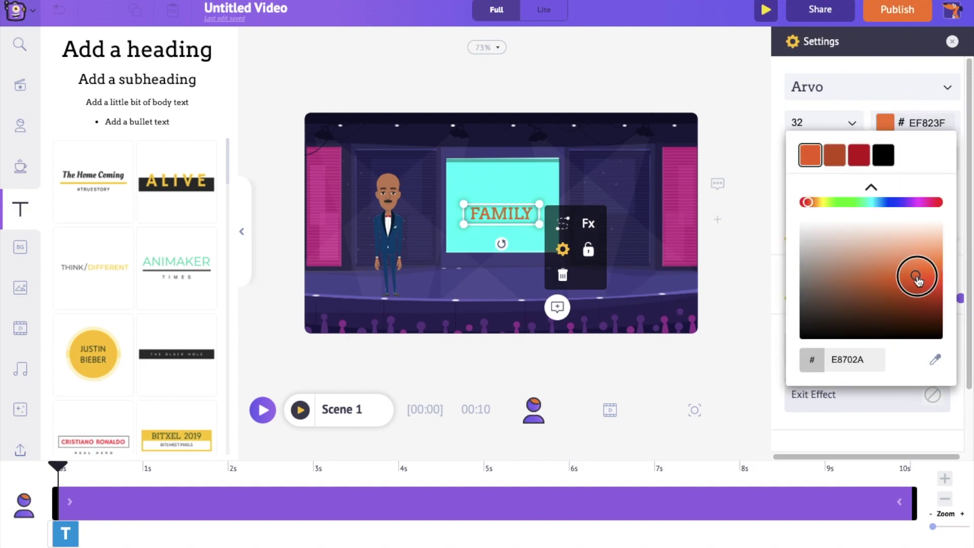
pyautogui.click(916, 106)
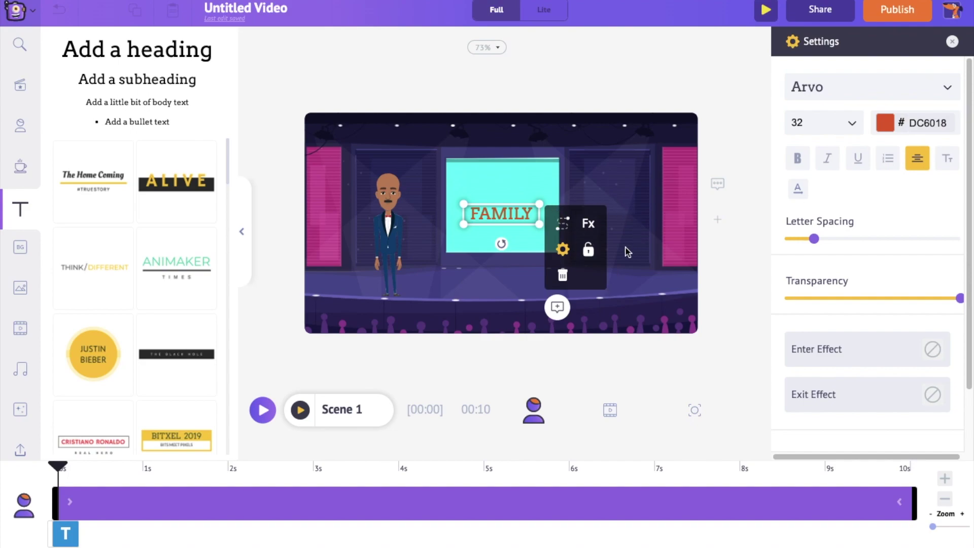
pyautogui.click(590, 224)
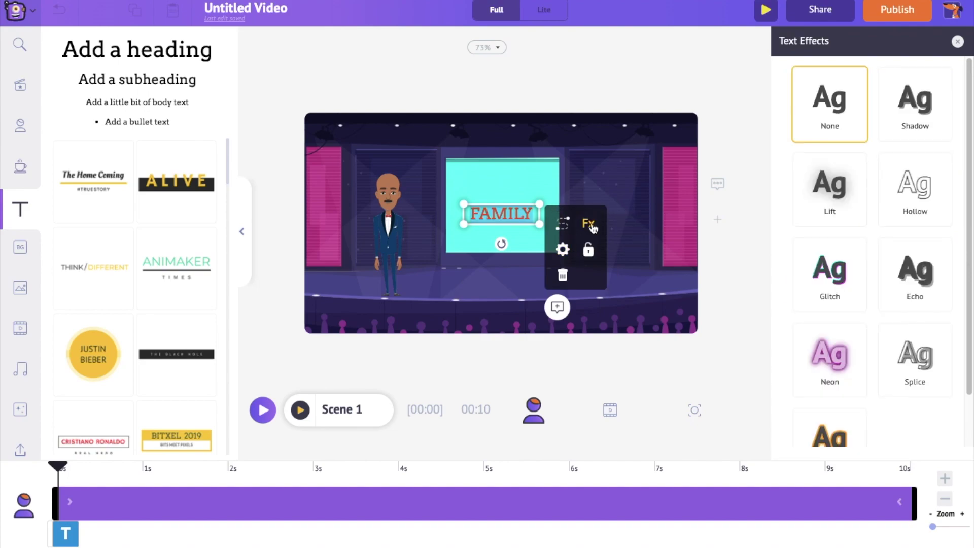
pyautogui.scroll(-1, 854, 208)
pyautogui.click(824, 387)
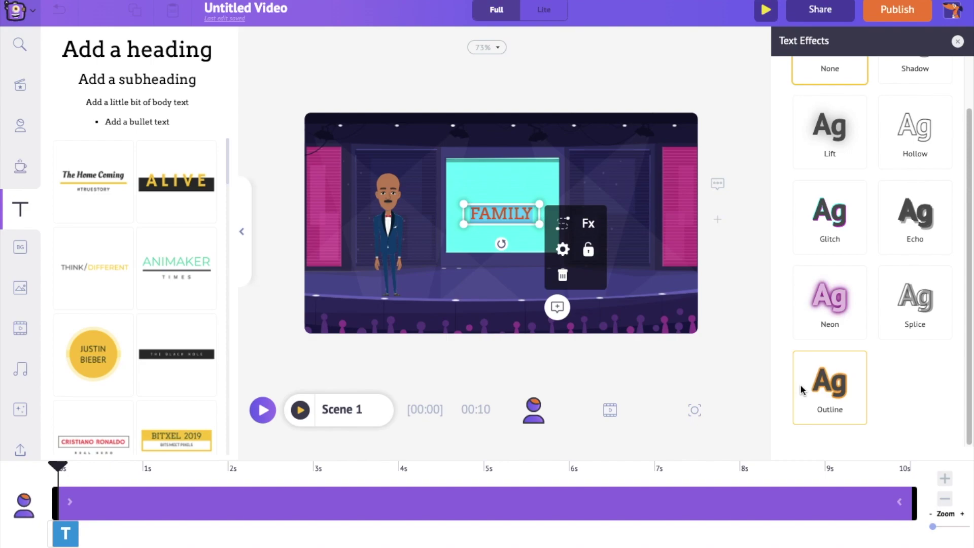
pyautogui.click(640, 218)
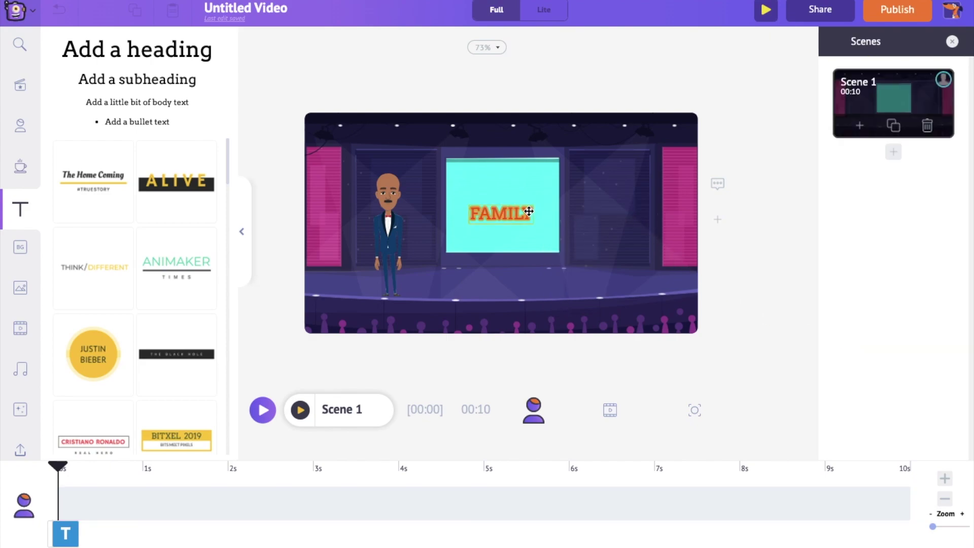
pyautogui.moveTo(529, 211); pyautogui.dragTo(530, 180)
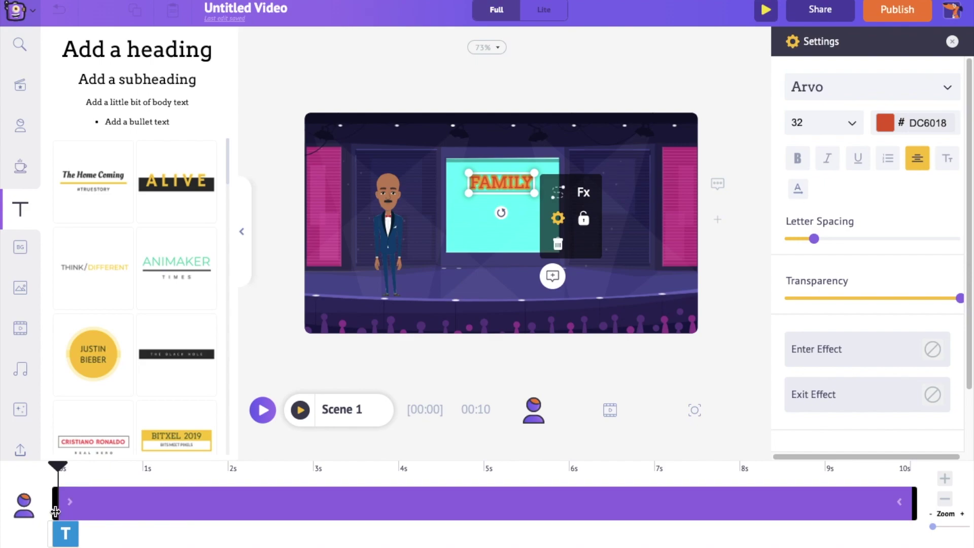
# Step: Delay FAMILY to appear at 1s, preview the scene, and select the text's timeline block
pyautogui.moveTo(53, 504); pyautogui.dragTo(141, 502)
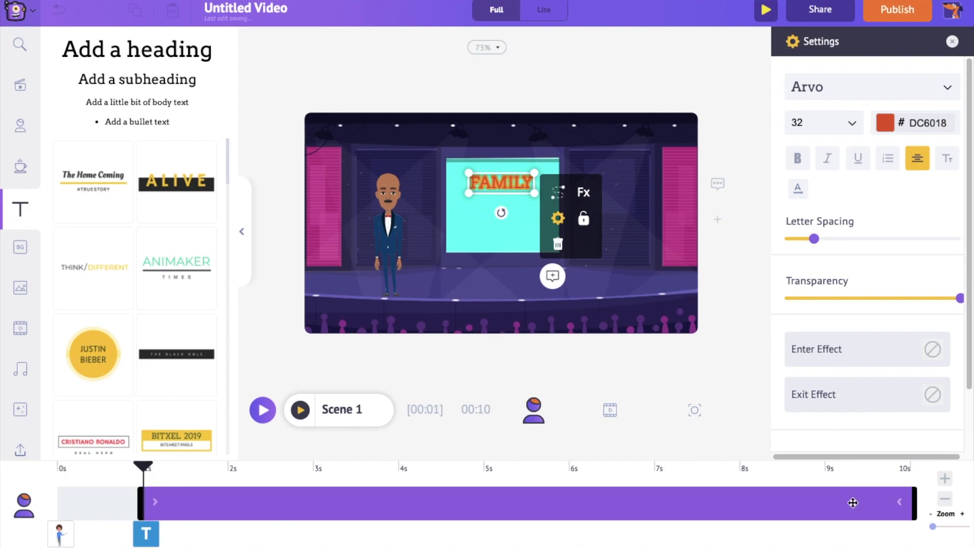
pyautogui.click(300, 410)
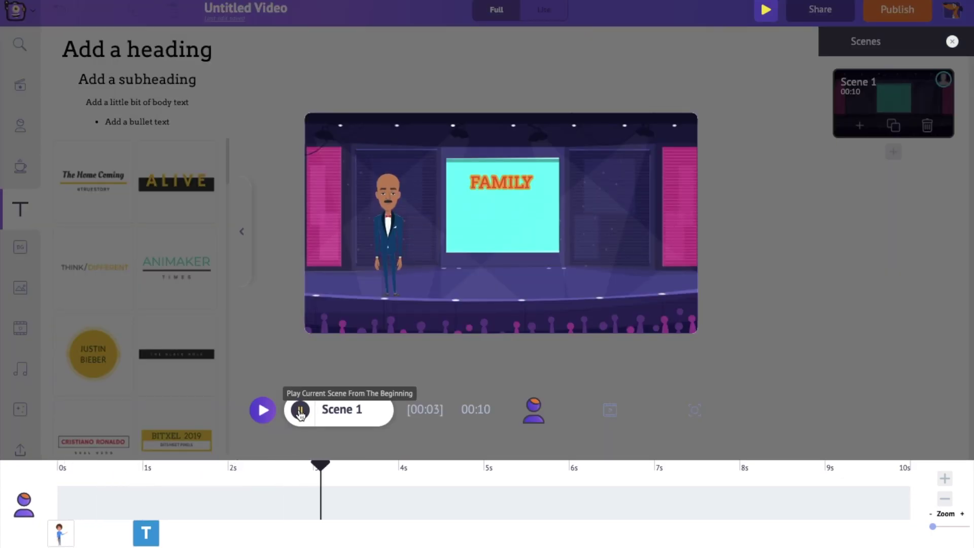
pyautogui.click(300, 410)
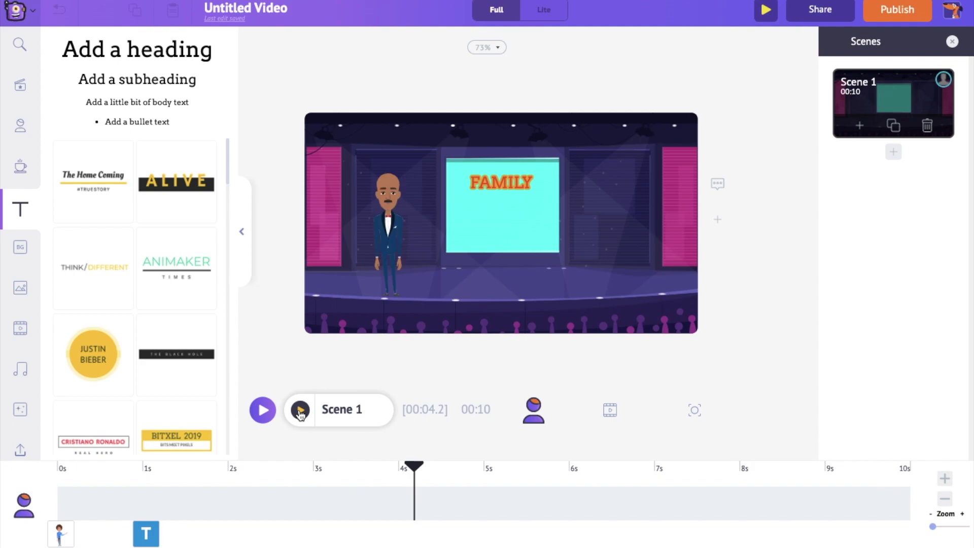
pyautogui.click(145, 533)
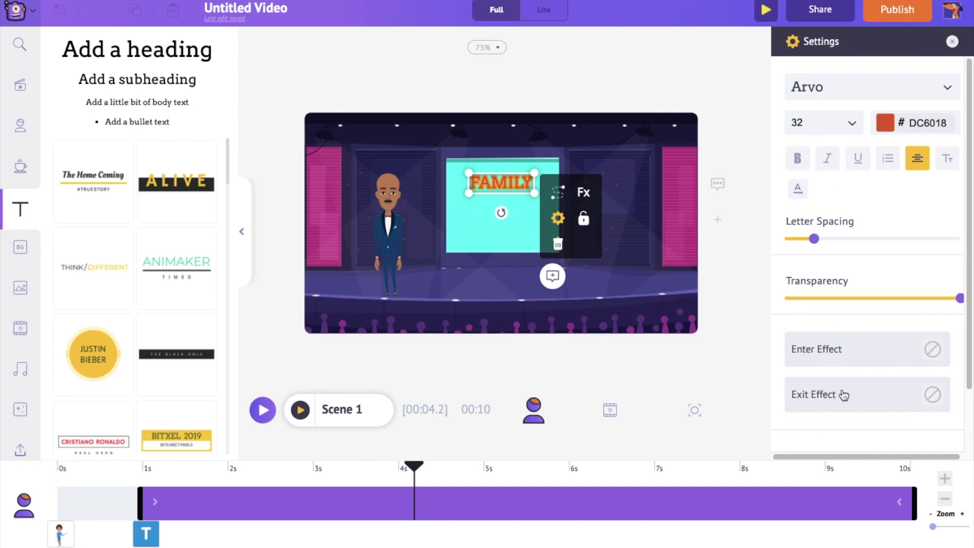
# Step: Give FAMILY a Wipe Left entrance effect and preview Scene 1 from the start
pyautogui.click(843, 353)
pyautogui.scroll(-10, 863, 289)
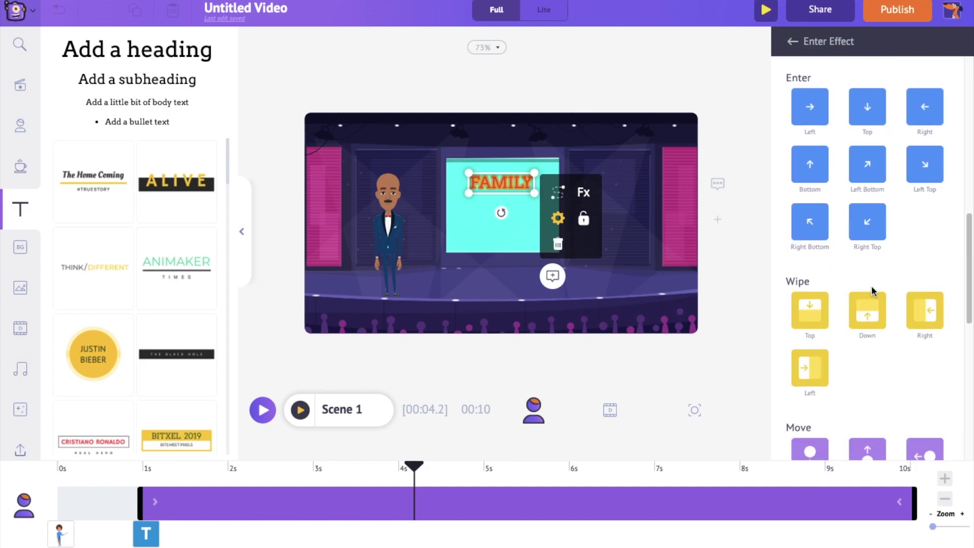
pyautogui.click(823, 361)
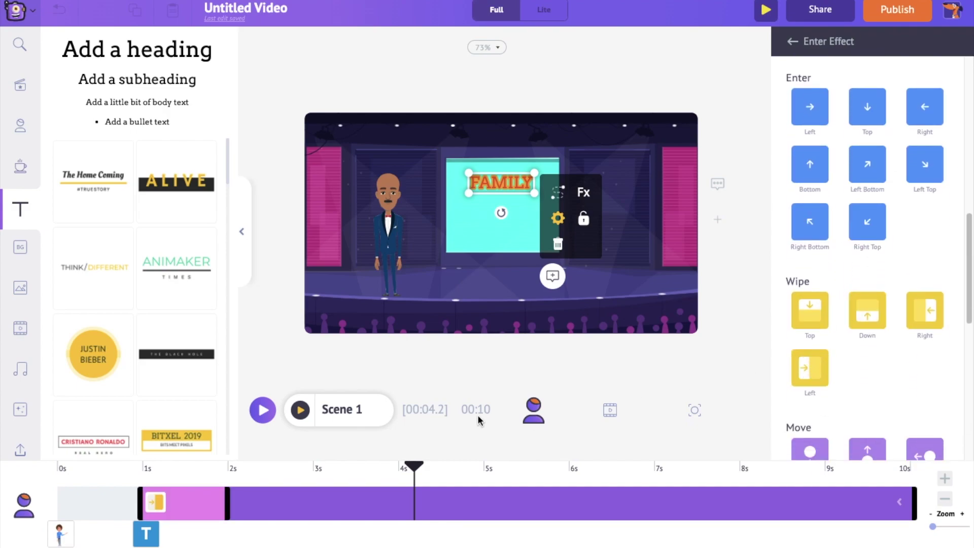
pyautogui.click(525, 358)
pyautogui.click(300, 410)
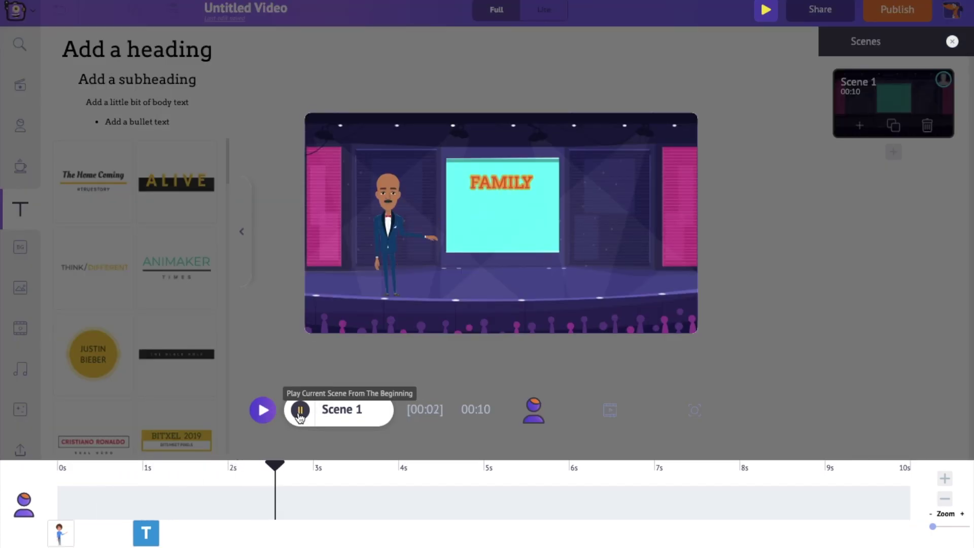
pyautogui.click(300, 410)
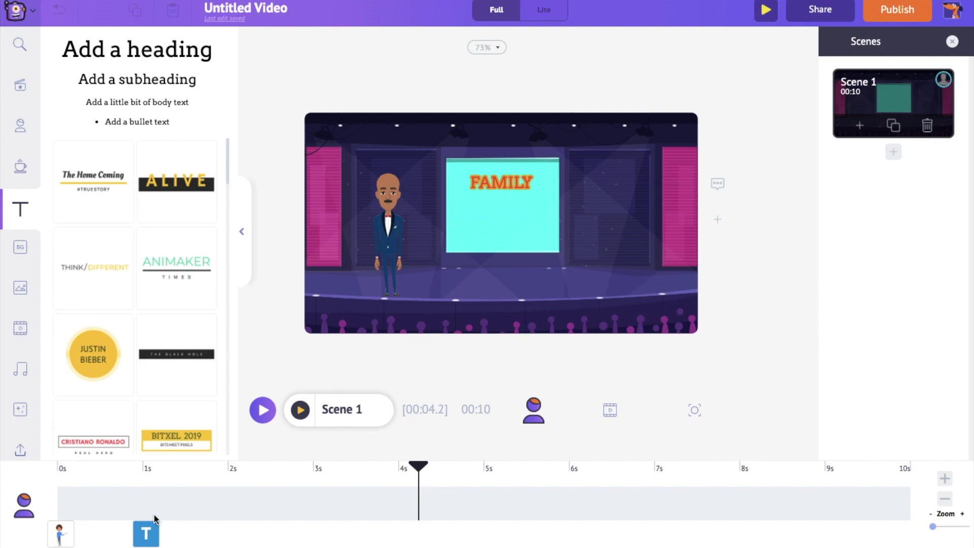
# Step: Paste a copy of the FAMILY text at the 1.6 s mark
pyautogui.click(151, 533)
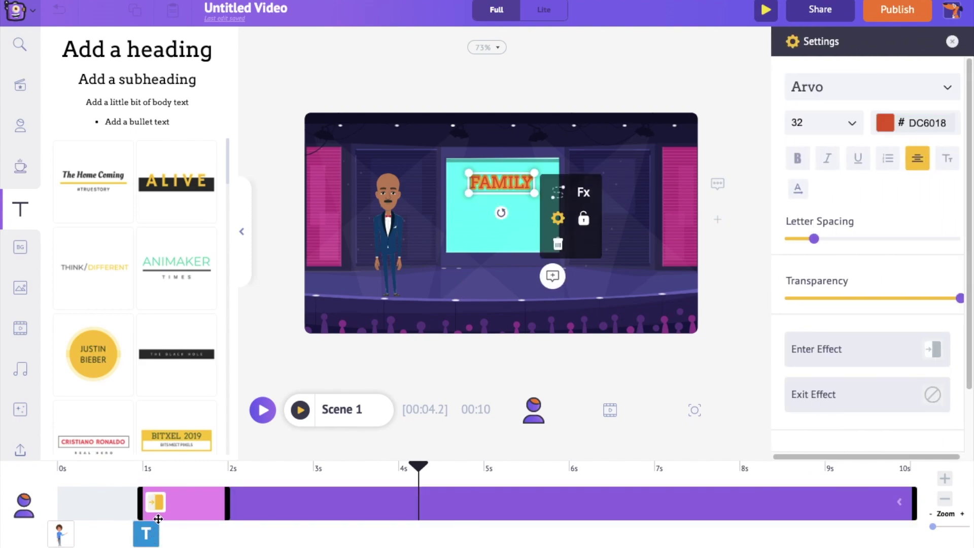
pyautogui.click(192, 472)
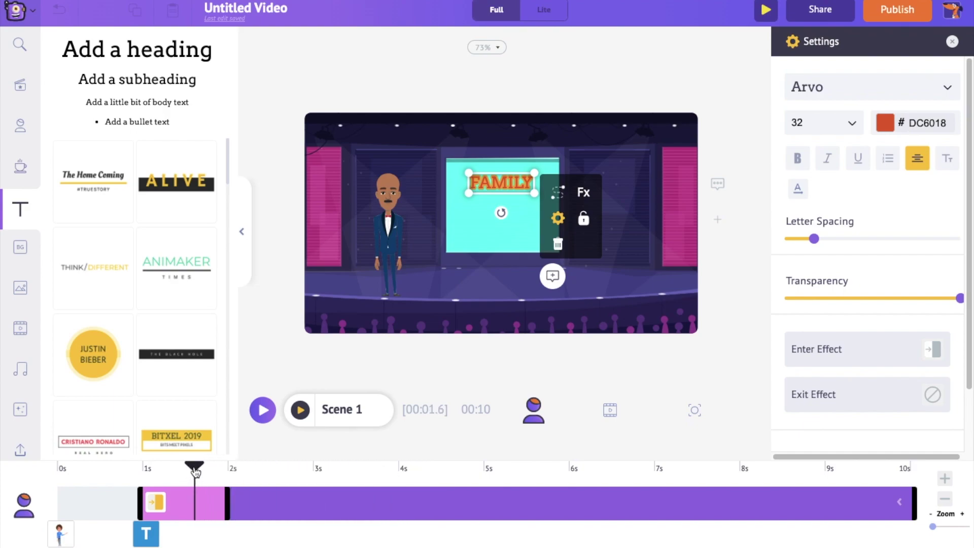
pyautogui.click(194, 472)
pyautogui.hotkey('ctrl', 'v')
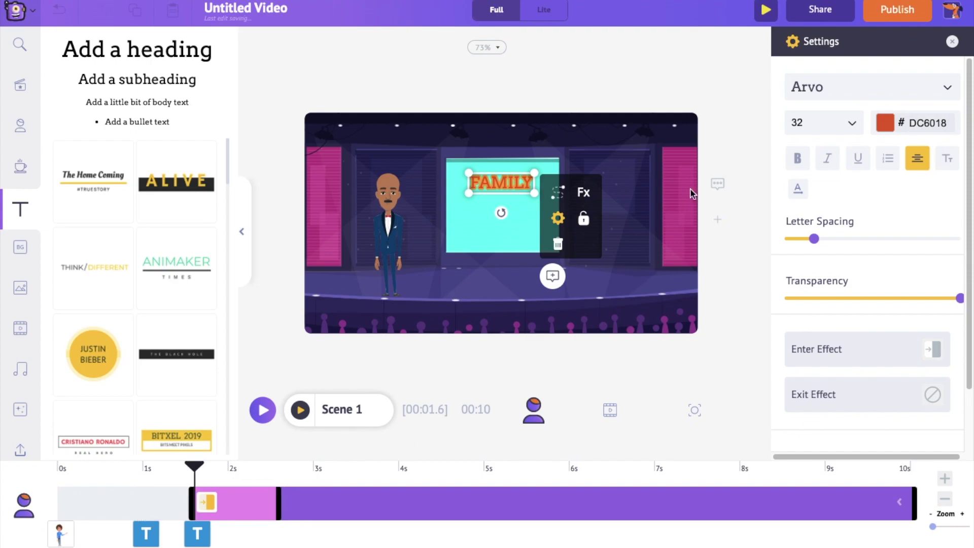
# Step: Move the copy beneath FAMILY, retype it as FEUD, and centre it
pyautogui.moveTo(509, 184)
pyautogui.mouseDown()
pyautogui.moveTo(507, 209)
pyautogui.moveTo(504, 198)
pyautogui.mouseUp()
pyautogui.doubleClick(505, 198)
pyautogui.write('FEUD')
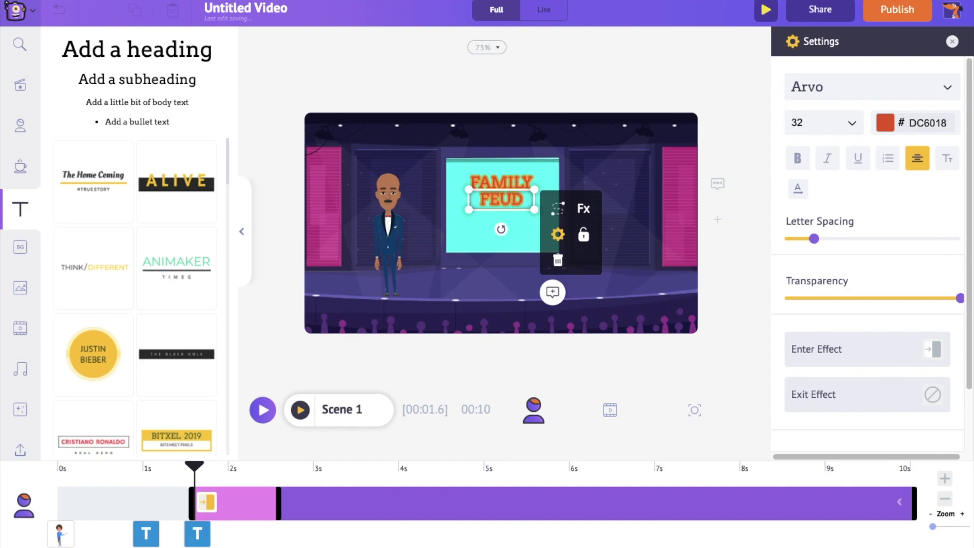
pyautogui.click(521, 229)
pyautogui.click(507, 203)
pyautogui.moveTo(507, 203); pyautogui.dragTo(510, 205)
pyautogui.click(19, 169)
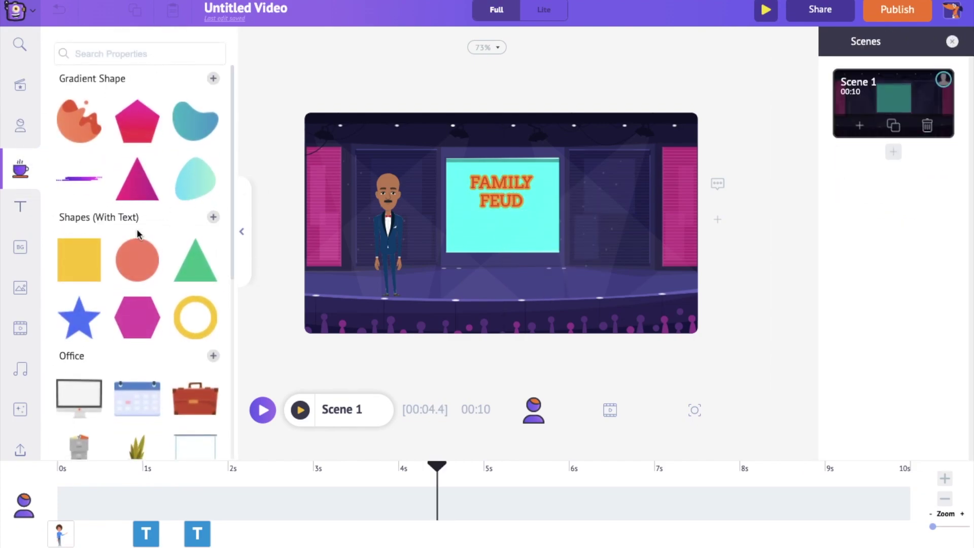
# Step: Add a circle, flatten it into a wide dark navy ellipse, and send it behind the title
pyautogui.click(213, 218)
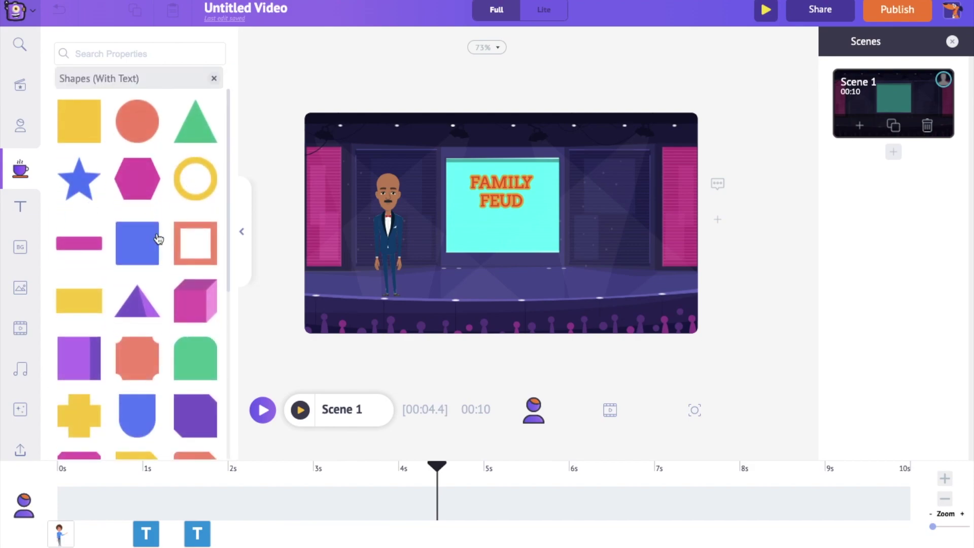
pyautogui.click(137, 117)
pyautogui.moveTo(500, 325); pyautogui.dragTo(504, 163)
pyautogui.click(794, 89)
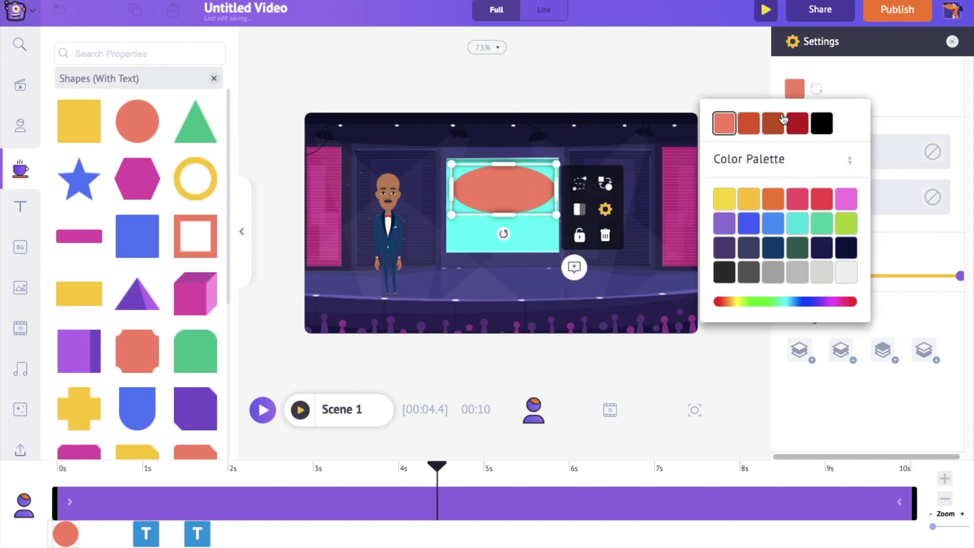
pyautogui.click(772, 247)
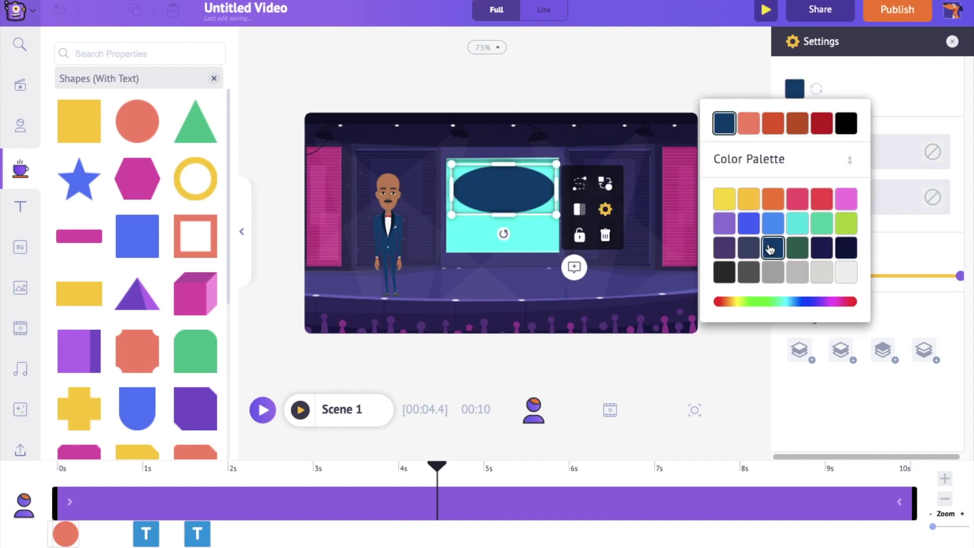
pyautogui.click(624, 87)
pyautogui.click(507, 188)
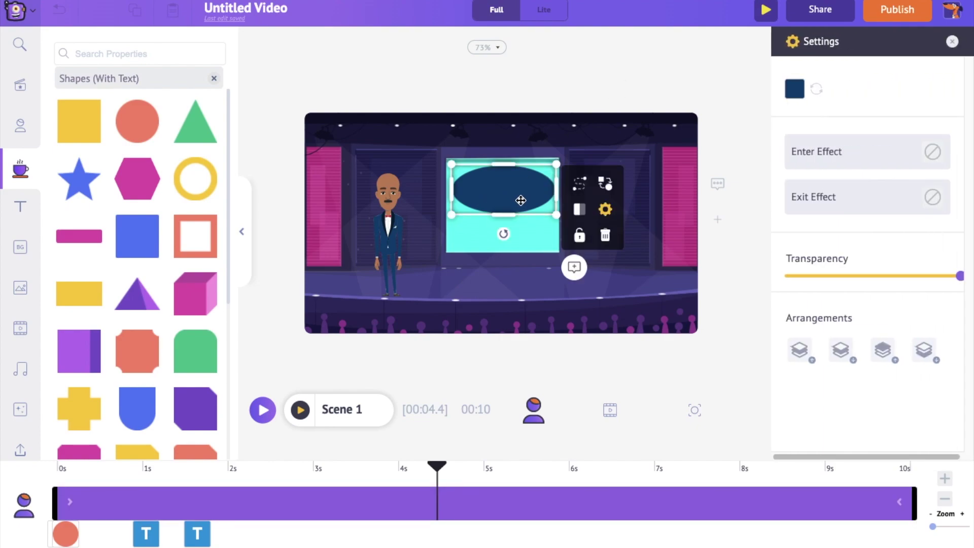
pyautogui.click(923, 351)
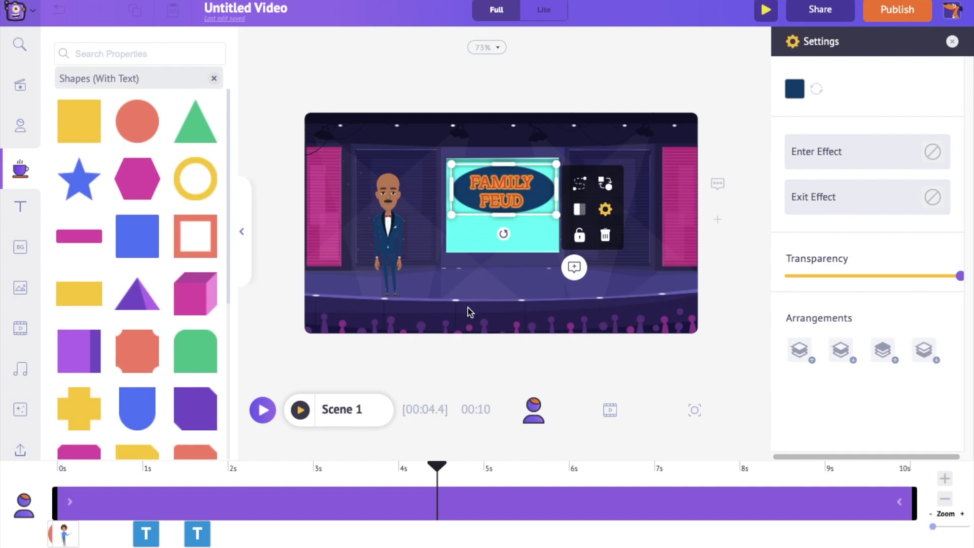
# Step: Preview the scene, then shorten it from 10 to 9 seconds
pyautogui.click(300, 409)
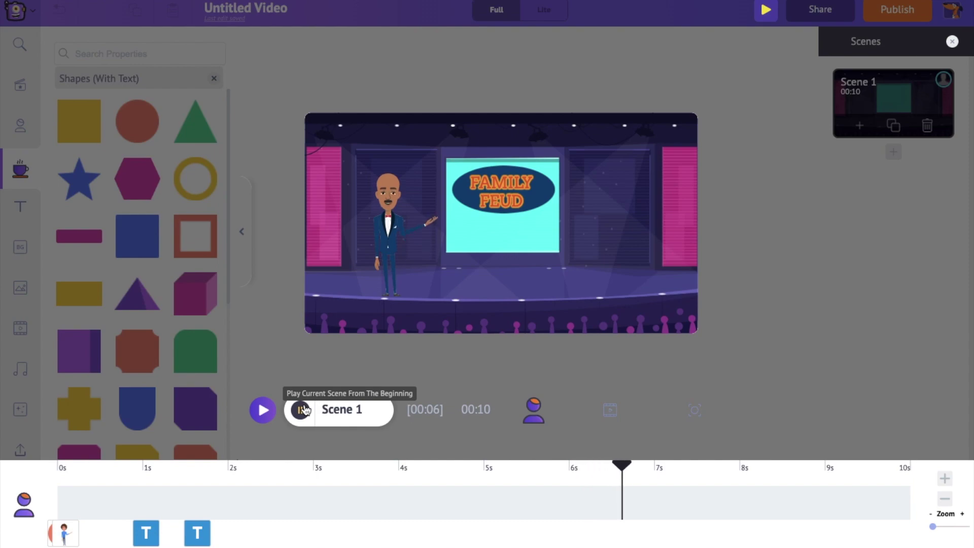
pyautogui.click(301, 409)
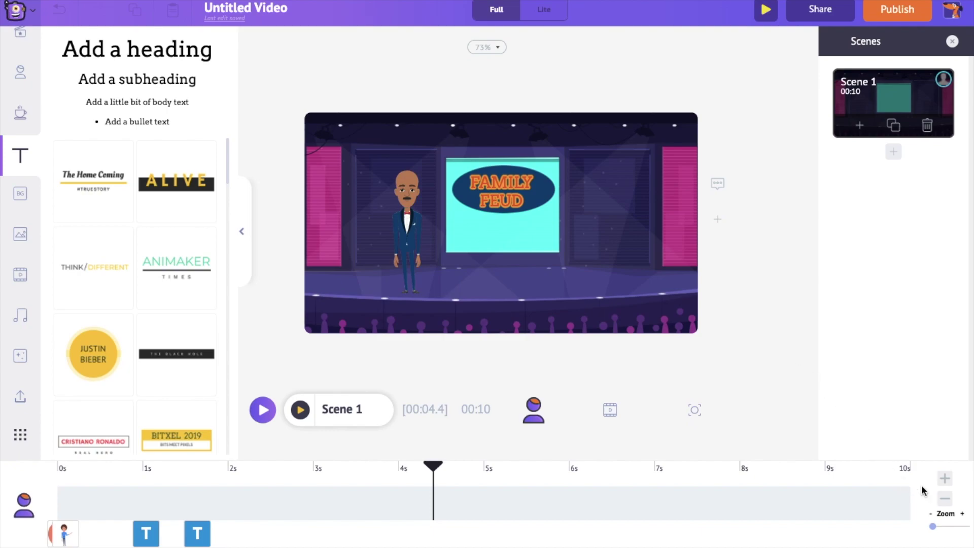
pyautogui.click(945, 499)
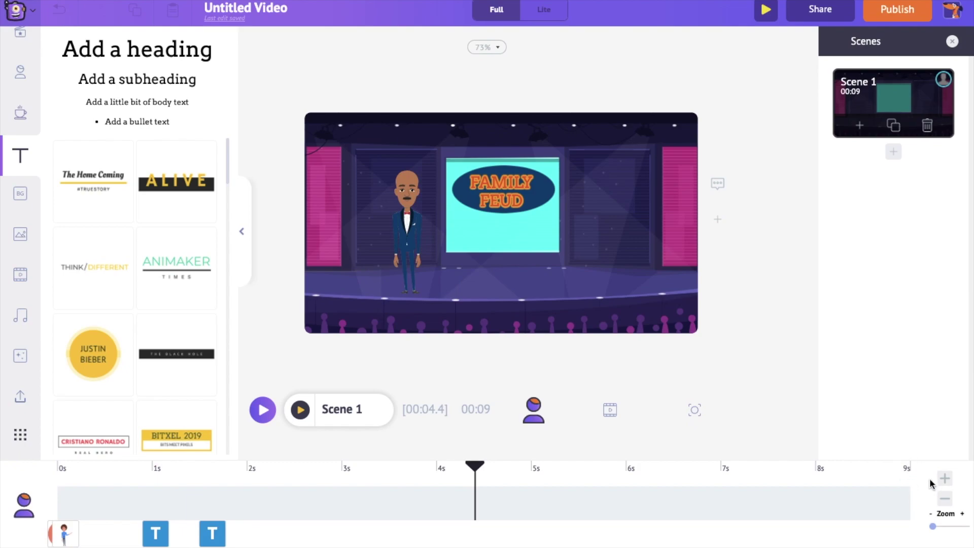
# Step: Record a short voice-over for the suited character via Record Voice
pyautogui.click(421, 237)
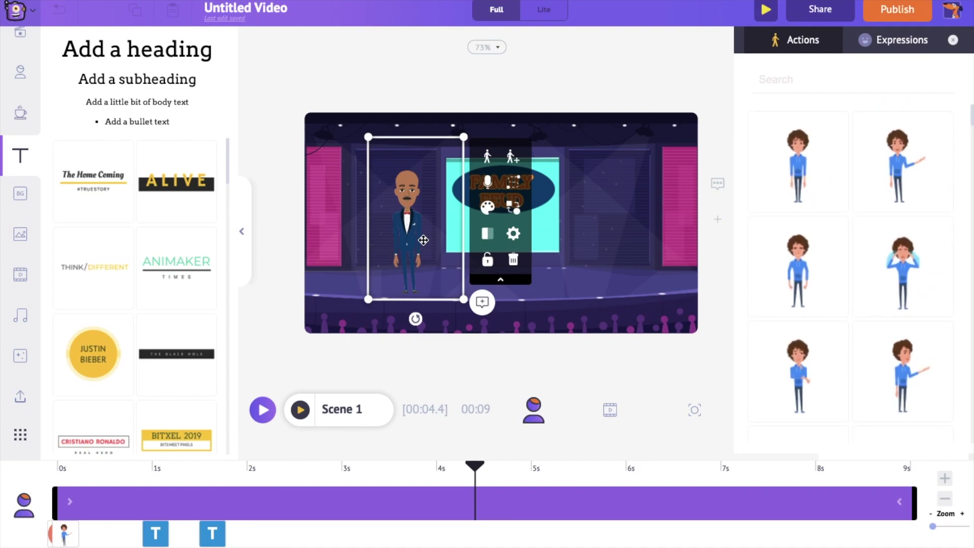
pyautogui.click(488, 189)
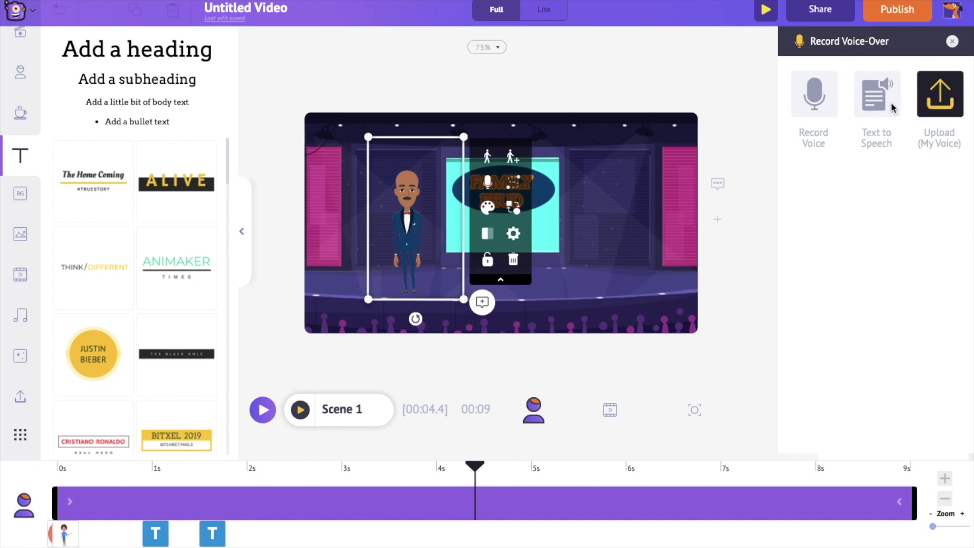
pyautogui.click(832, 115)
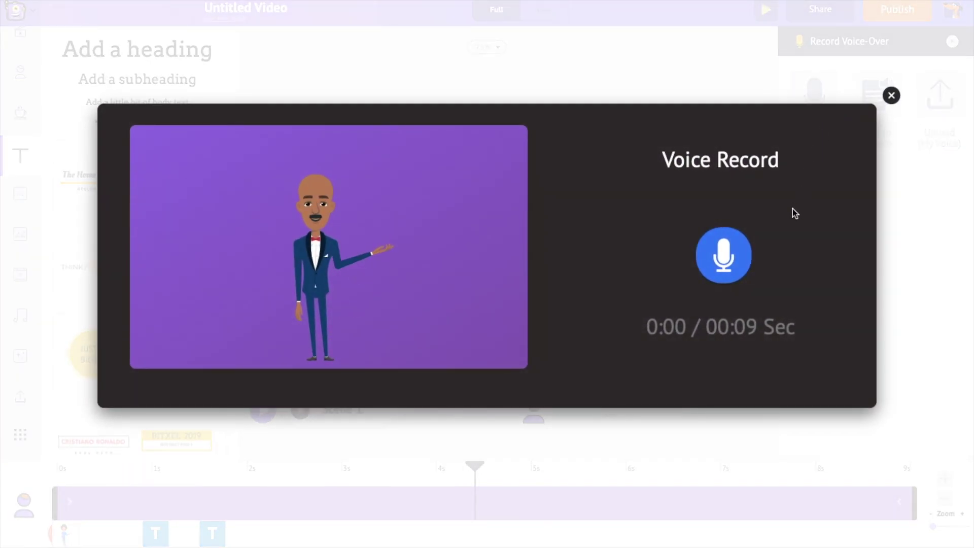
pyautogui.click(748, 253)
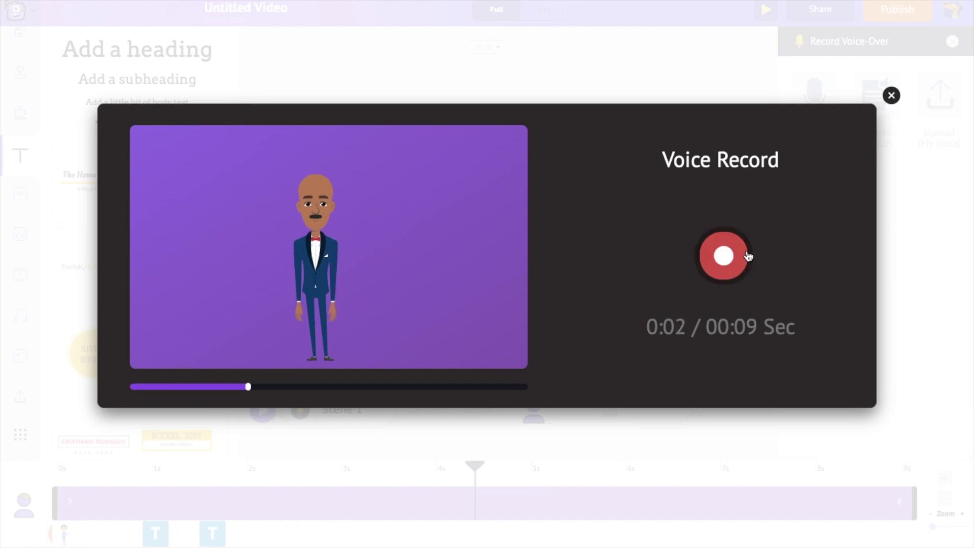
pyautogui.click(749, 256)
# Step: Enter the text-to-speech line "Welcome to the Family Feud everybody!"
pyautogui.click(891, 96)
pyautogui.click(860, 107)
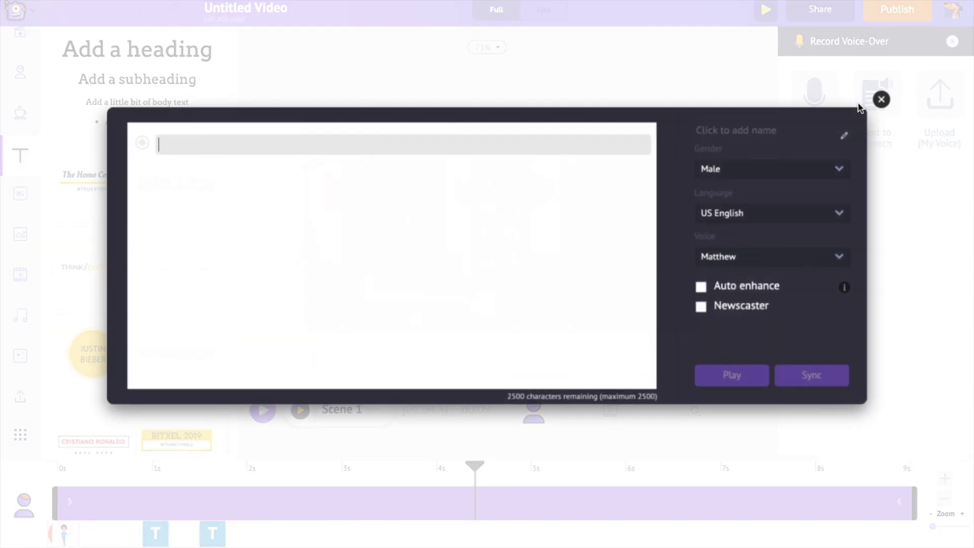
pyautogui.write('Welcome to tFami')
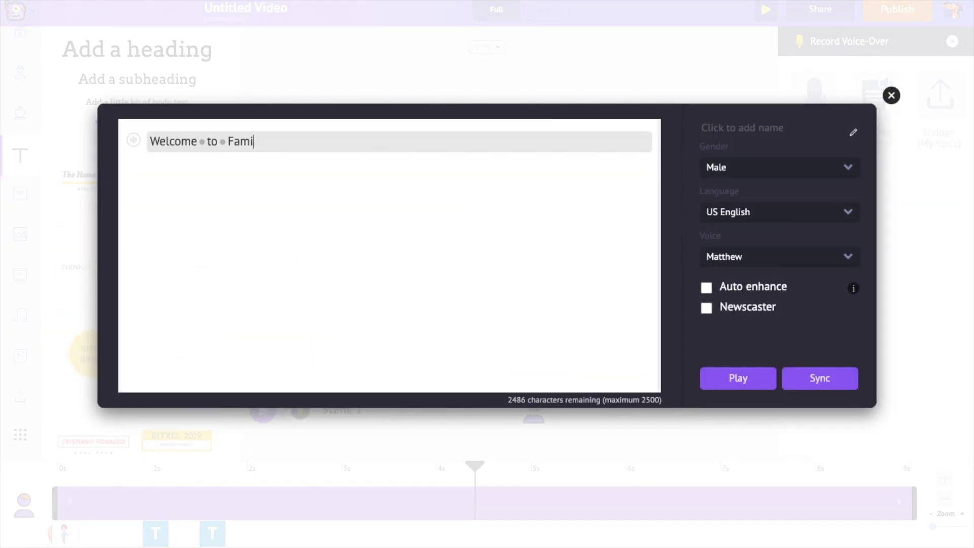
pyautogui.write('ly Feud everybody!')
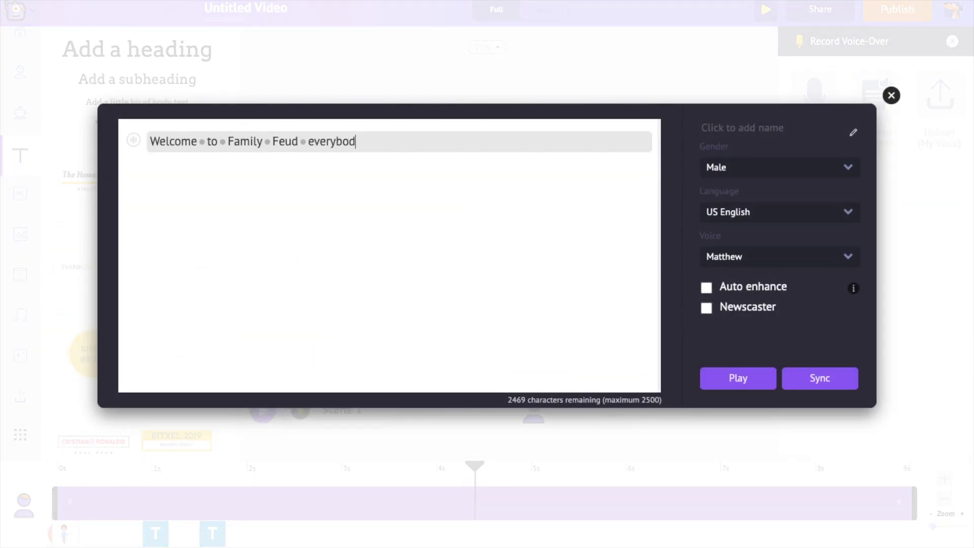
pyautogui.click(227, 142)
pyautogui.write('the')
# Step: Choose a male, US English voice, Bob(New)
pyautogui.click(741, 172)
pyautogui.click(753, 187)
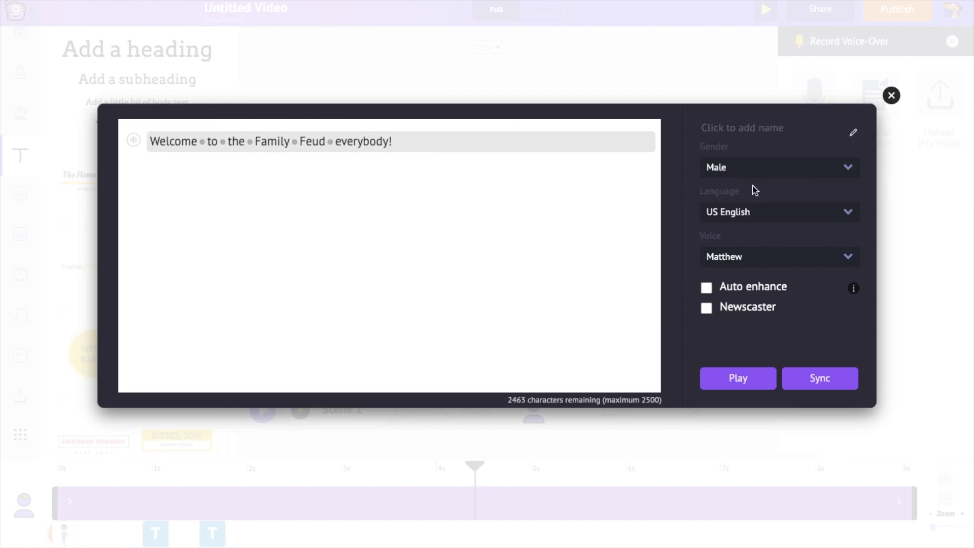
pyautogui.click(748, 211)
pyautogui.scroll(-5, 740, 315)
pyautogui.scroll(5, 740, 304)
pyautogui.click(850, 216)
pyautogui.click(779, 258)
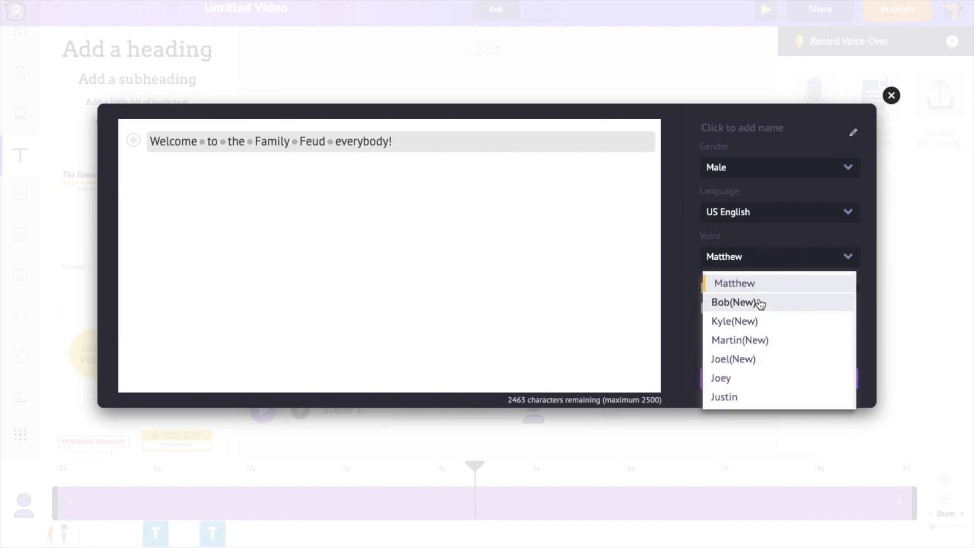
pyautogui.click(733, 303)
# Step: Adjust the speaking speed and volume, turn on Auto enhance, and sync the line
pyautogui.click(133, 140)
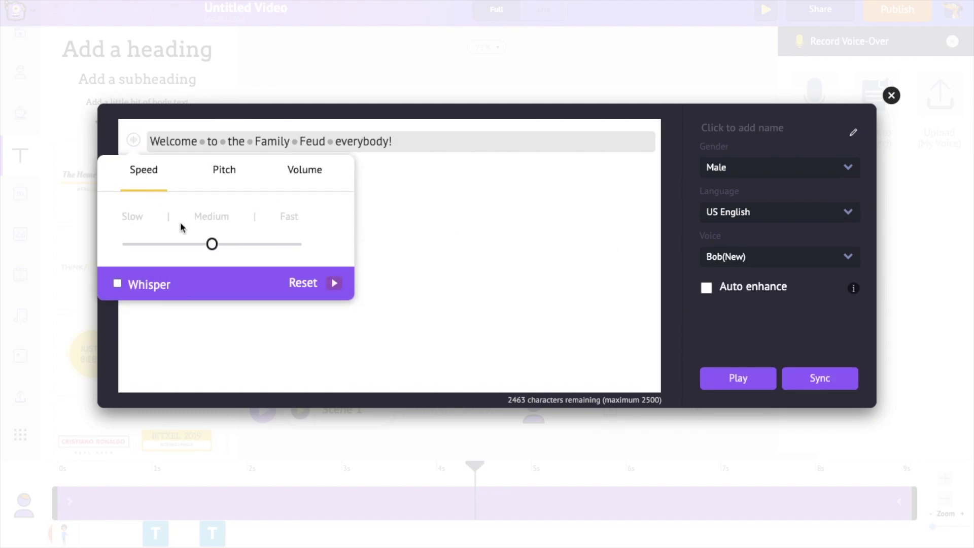
pyautogui.moveTo(212, 243); pyautogui.dragTo(235, 255)
pyautogui.click(225, 181)
pyautogui.click(303, 174)
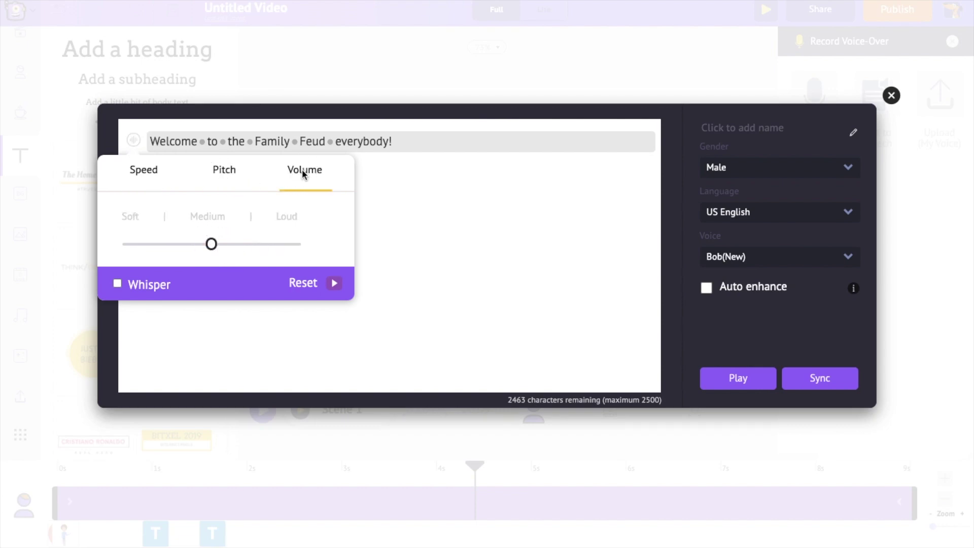
pyautogui.moveTo(211, 247); pyautogui.dragTo(420, 236)
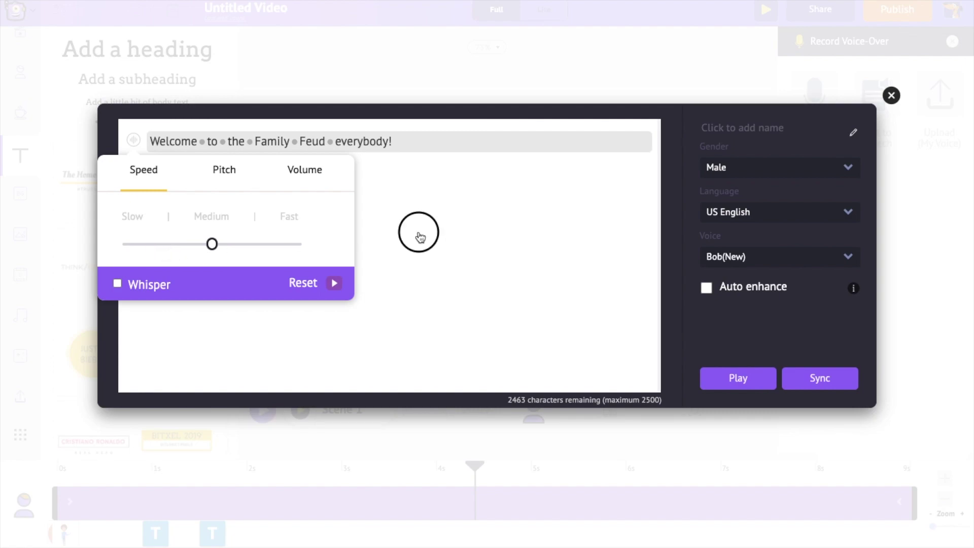
pyautogui.click(420, 236)
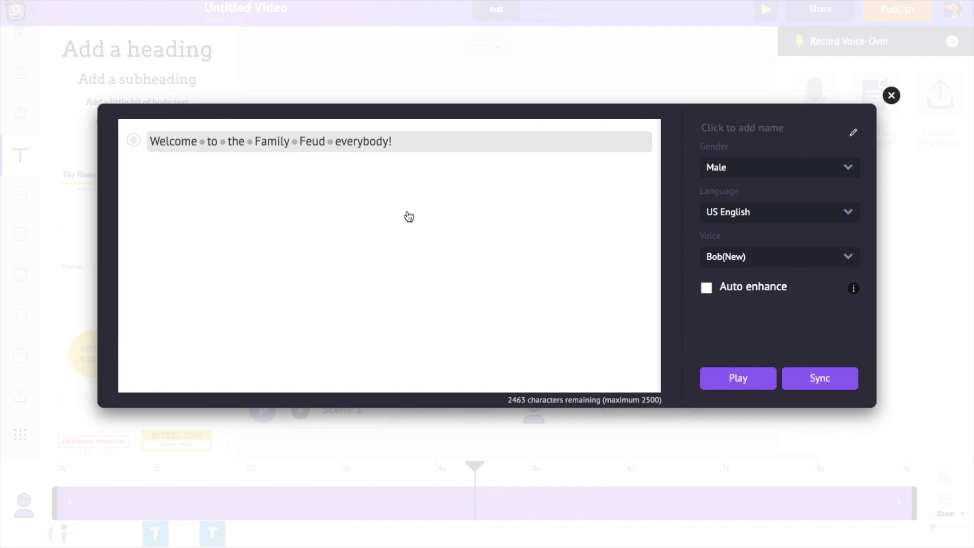
pyautogui.click(707, 289)
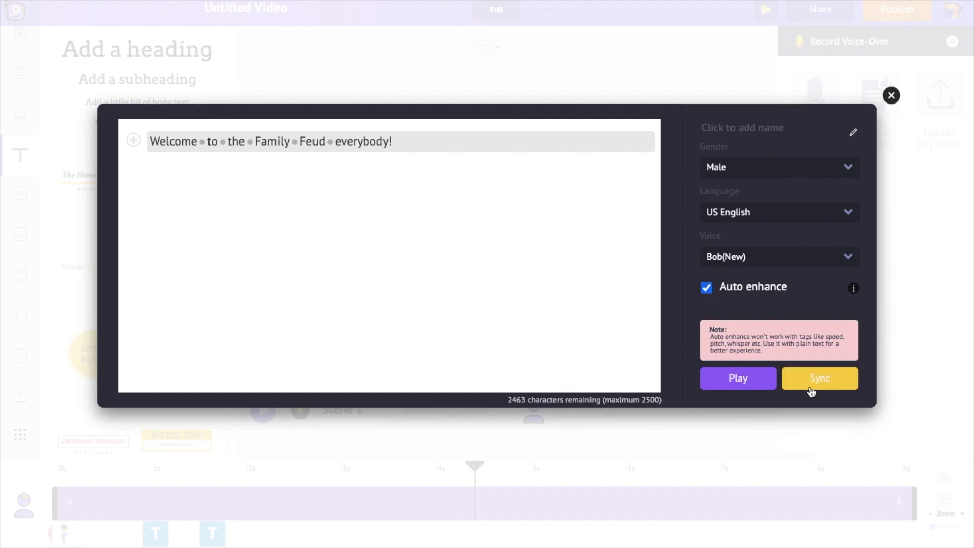
pyautogui.click(891, 96)
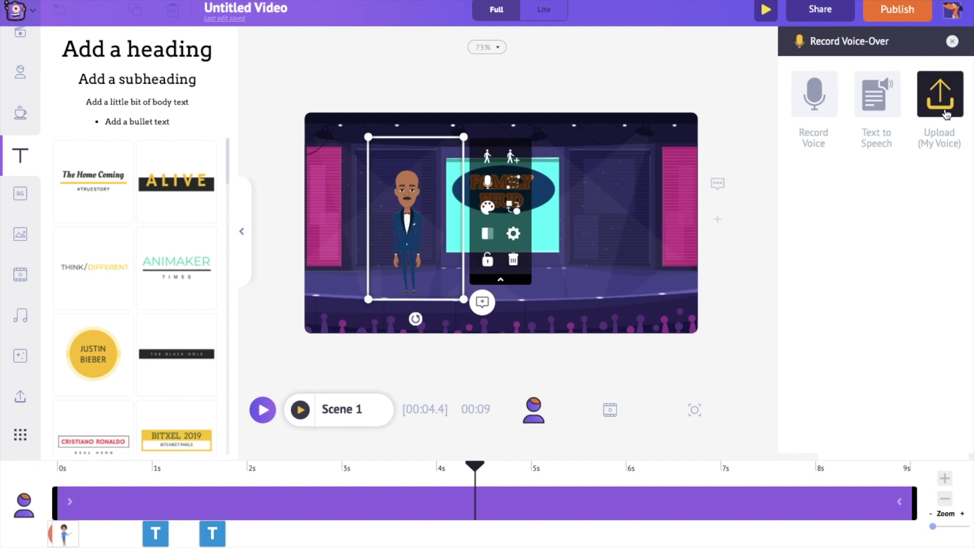
# Step: Upload Steve Voice over.mp3 from the computer as the character's voice audio
pyautogui.click(945, 115)
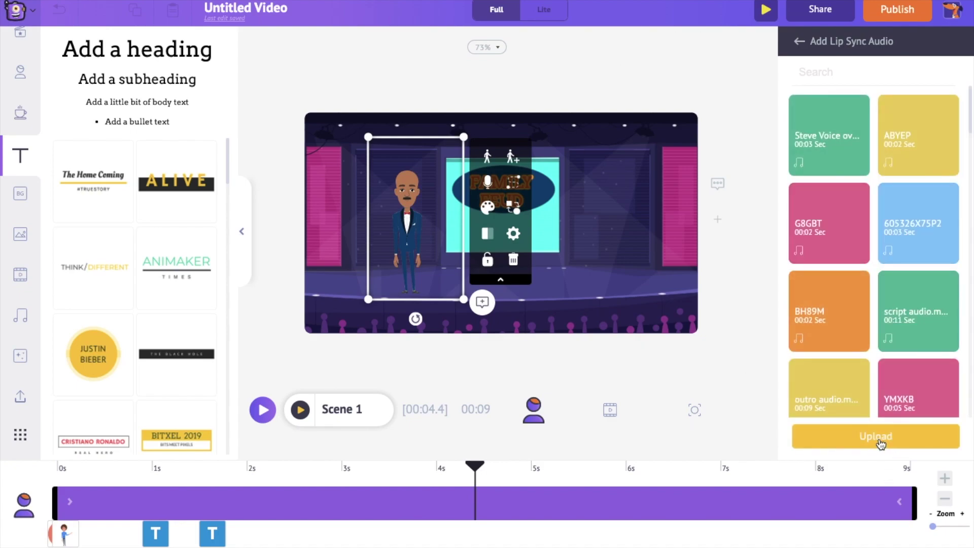
pyautogui.click(881, 442)
pyautogui.scroll(-10, 484, 101)
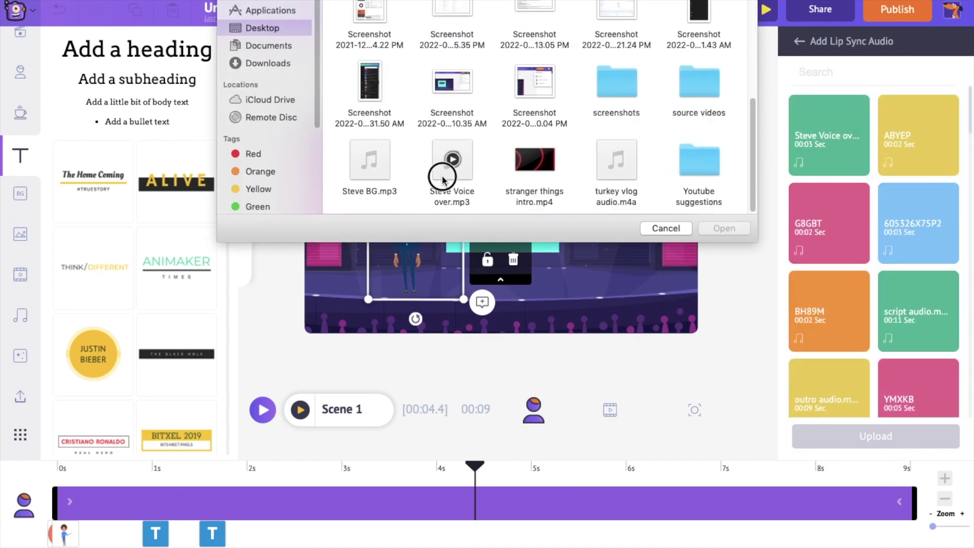
pyautogui.click(443, 173)
pyautogui.click(724, 229)
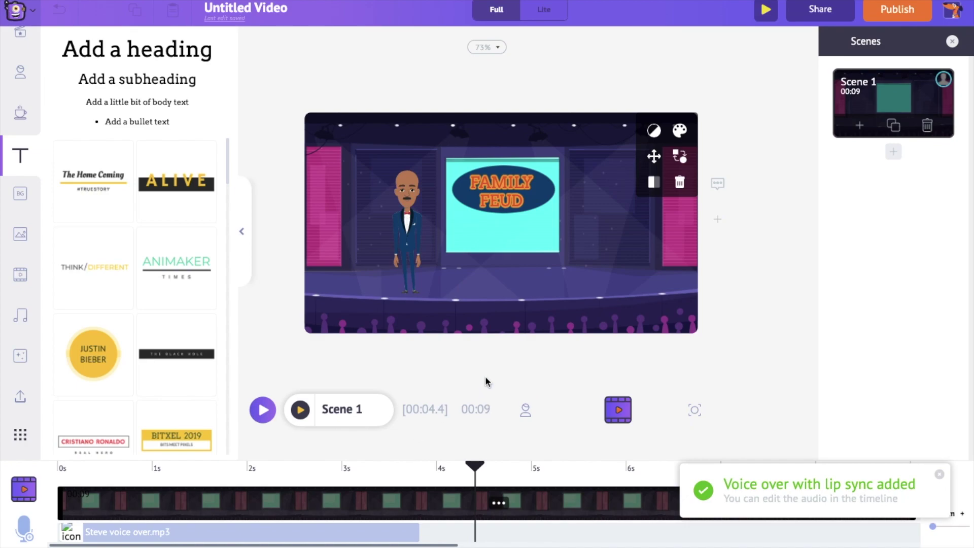
# Step: Preview the scene with the voice-over, then select the suited character
pyautogui.click(300, 409)
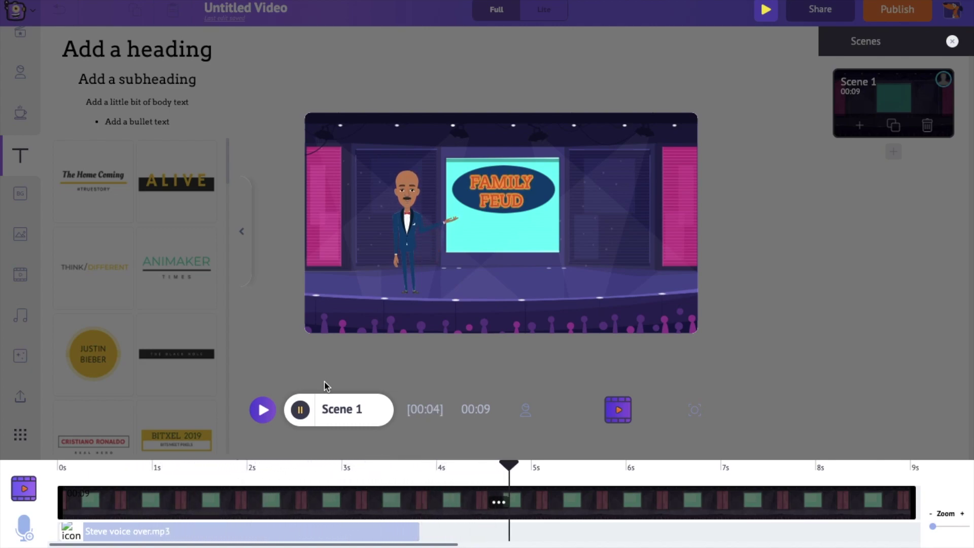
pyautogui.click(301, 411)
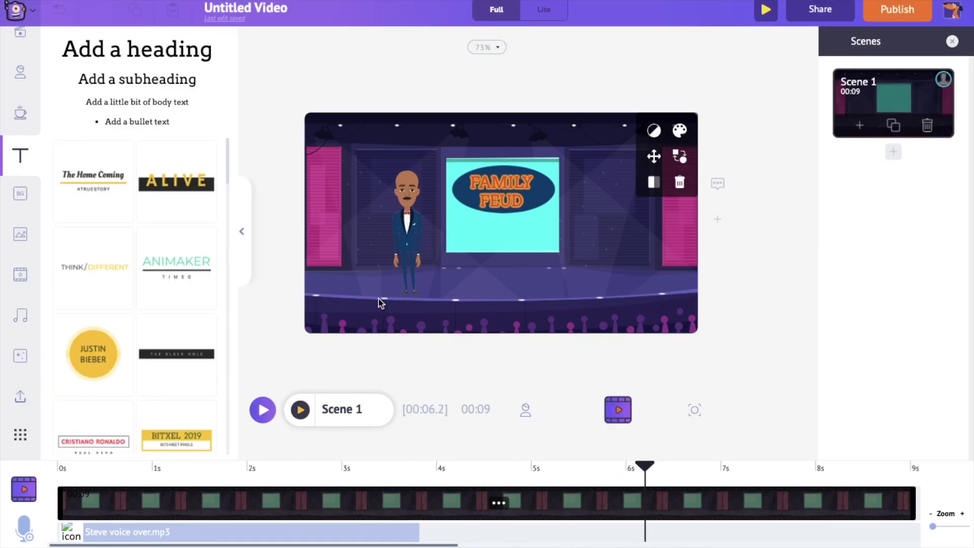
pyautogui.click(399, 261)
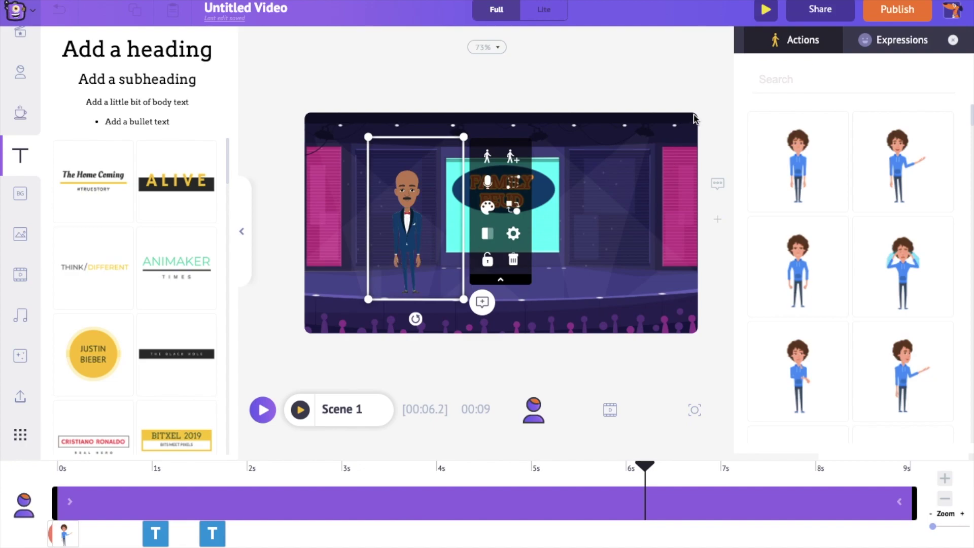
# Step: Give the character the Walking action and place it just off the stage's left edge
pyautogui.click(756, 80)
pyautogui.write('walk')
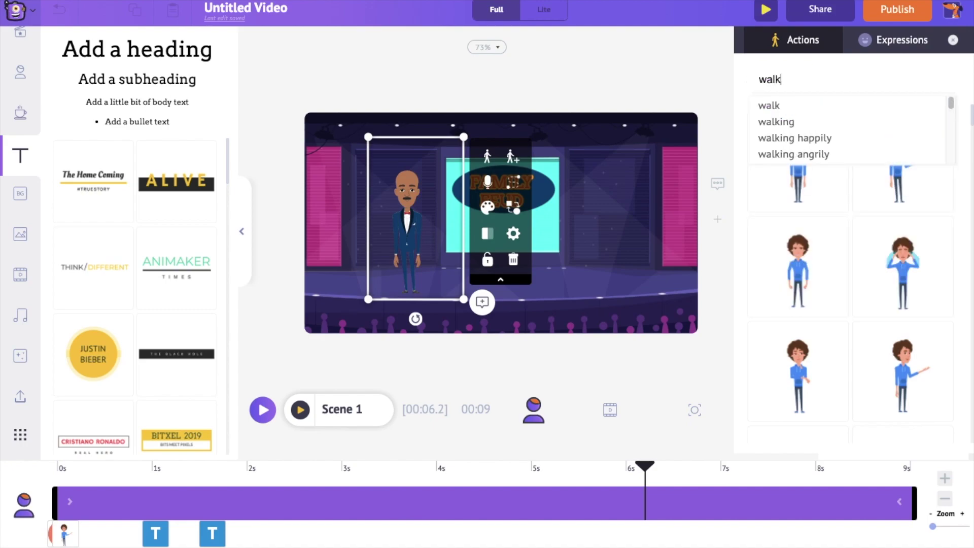
pyautogui.write('ing')
pyautogui.press('Return')
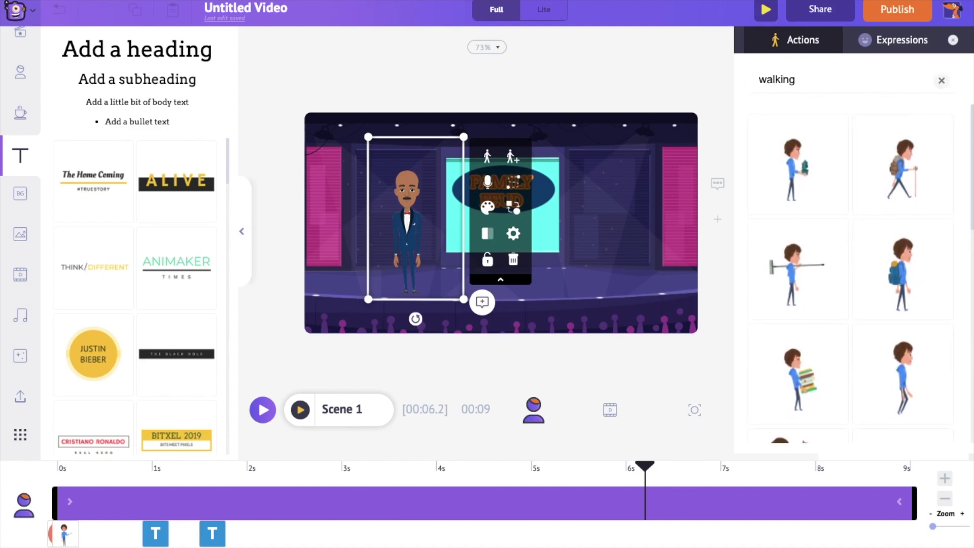
pyautogui.scroll(-5, 903, 218)
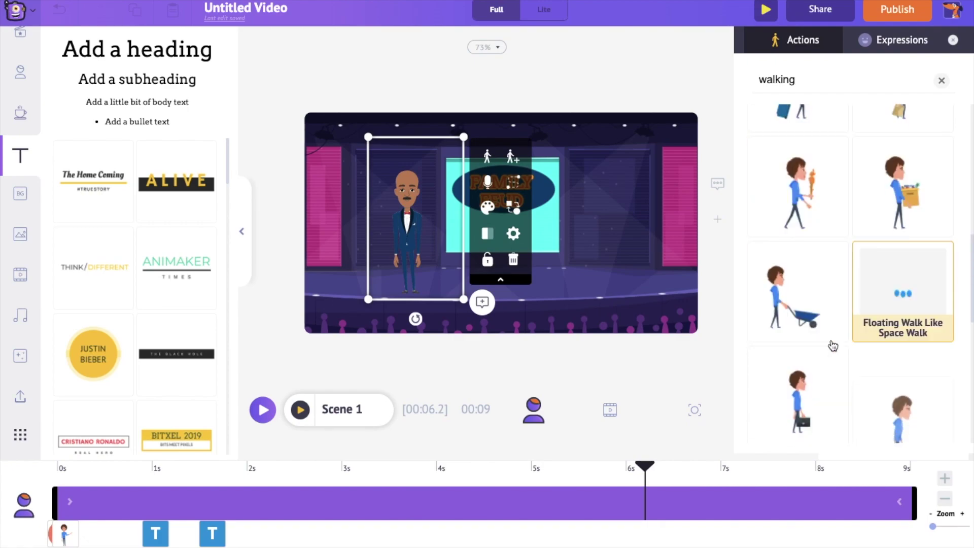
pyautogui.scroll(-5, 833, 345)
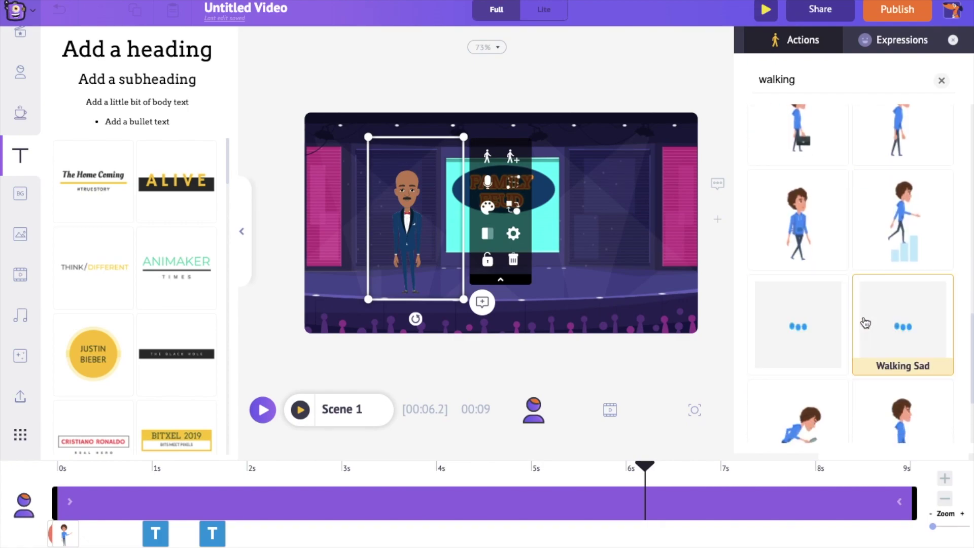
pyautogui.scroll(-3, 865, 323)
pyautogui.click(901, 303)
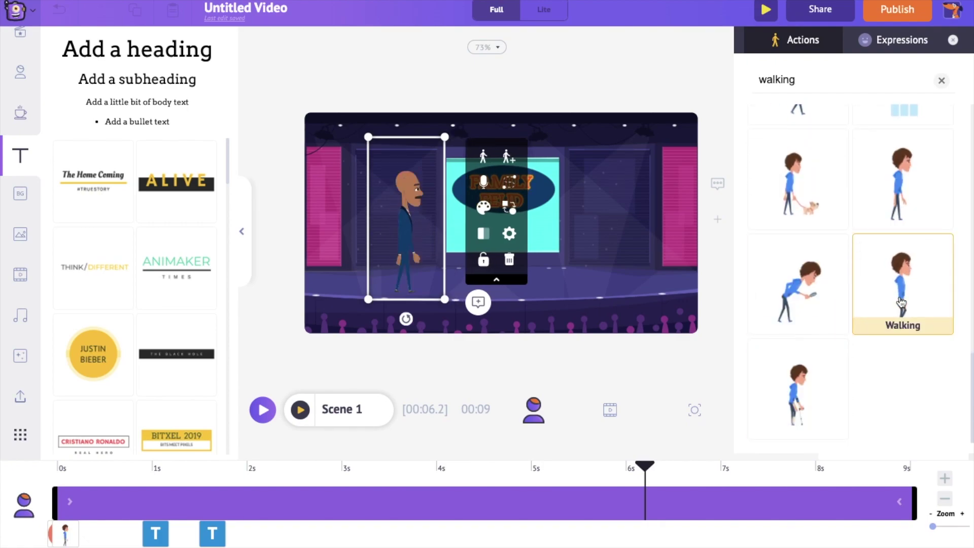
pyautogui.moveTo(408, 236); pyautogui.dragTo(268, 237)
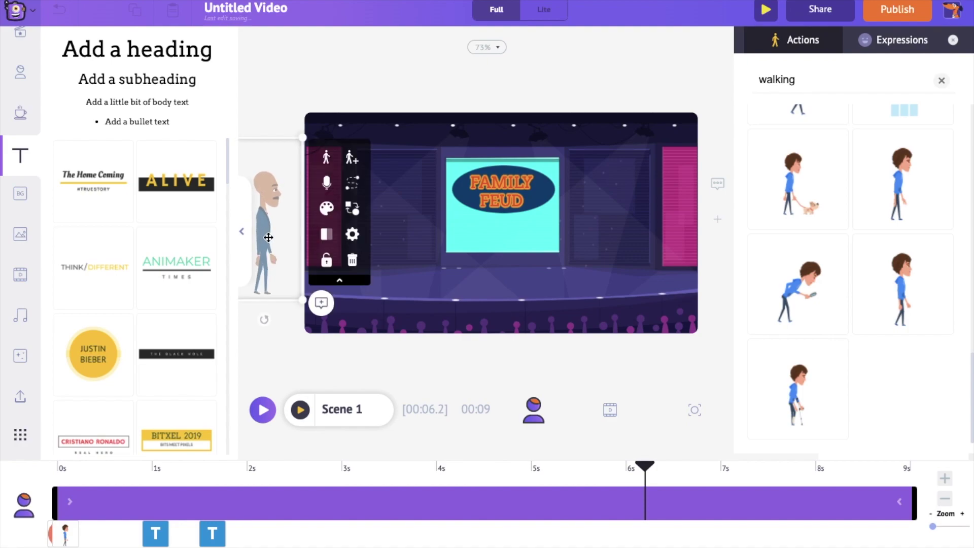
pyautogui.click(352, 158)
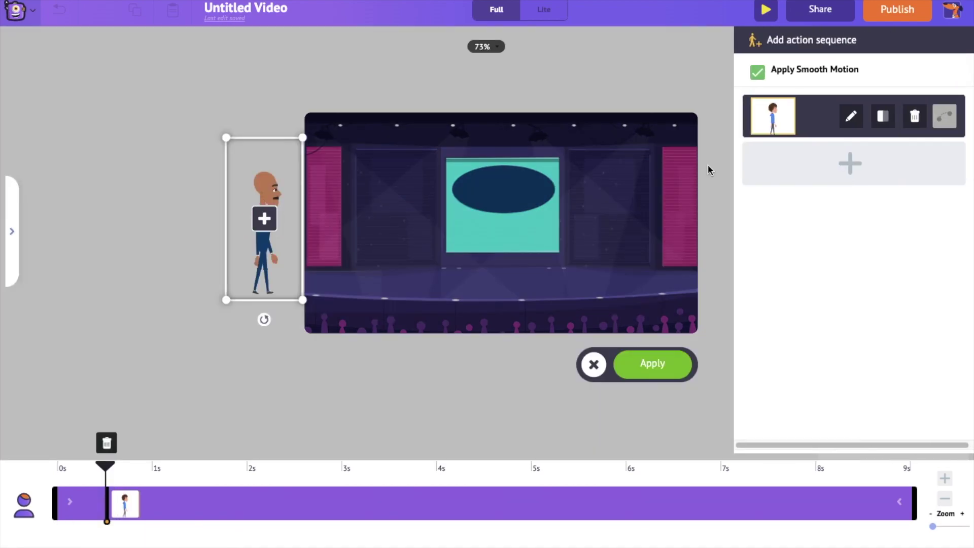
# Step: Add a second action with the character at stage centre around 4.2 s, and apply the walk
pyautogui.click(880, 169)
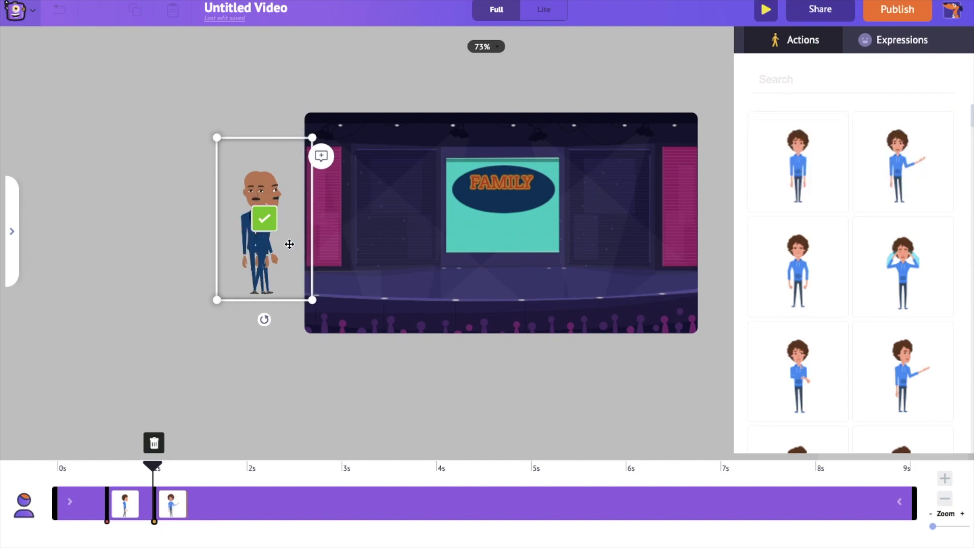
pyautogui.moveTo(265, 246); pyautogui.dragTo(502, 245)
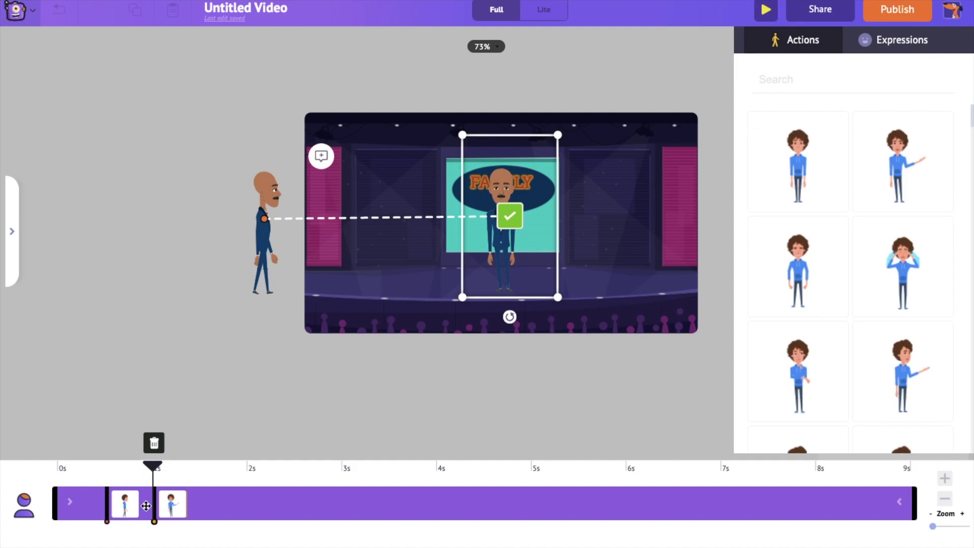
pyautogui.moveTo(131, 509); pyautogui.dragTo(69, 509)
pyautogui.moveTo(171, 511); pyautogui.dragTo(541, 507)
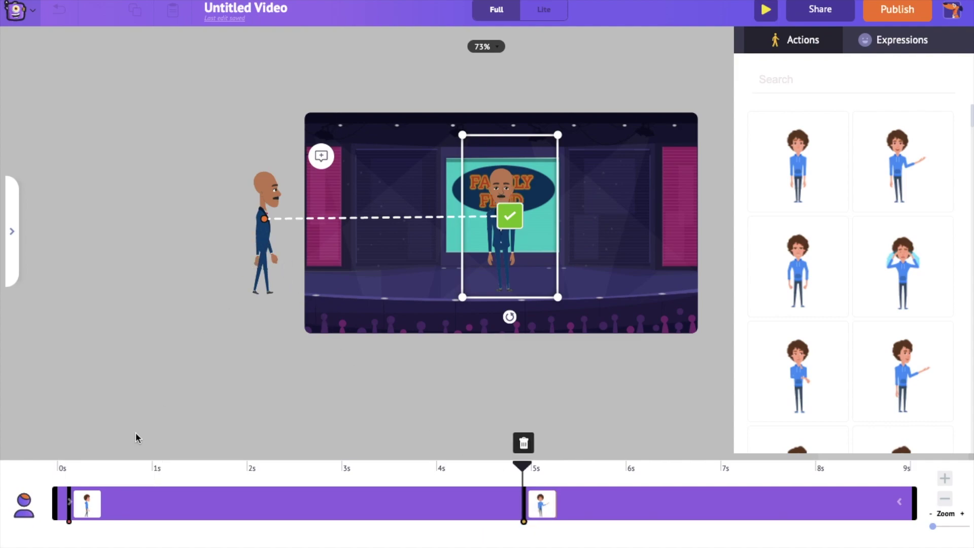
pyautogui.click(86, 503)
pyautogui.moveTo(542, 504); pyautogui.dragTo(532, 503)
pyautogui.click(509, 216)
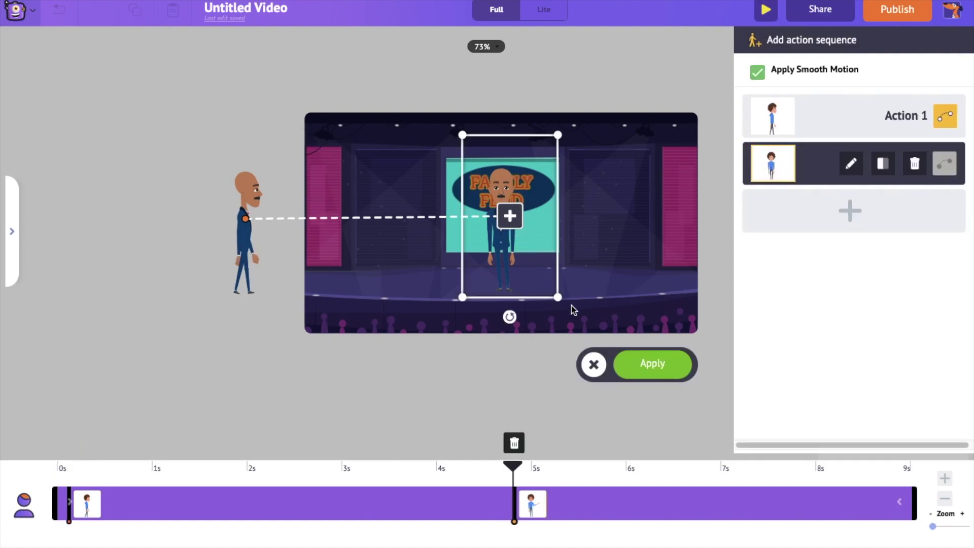
pyautogui.click(643, 363)
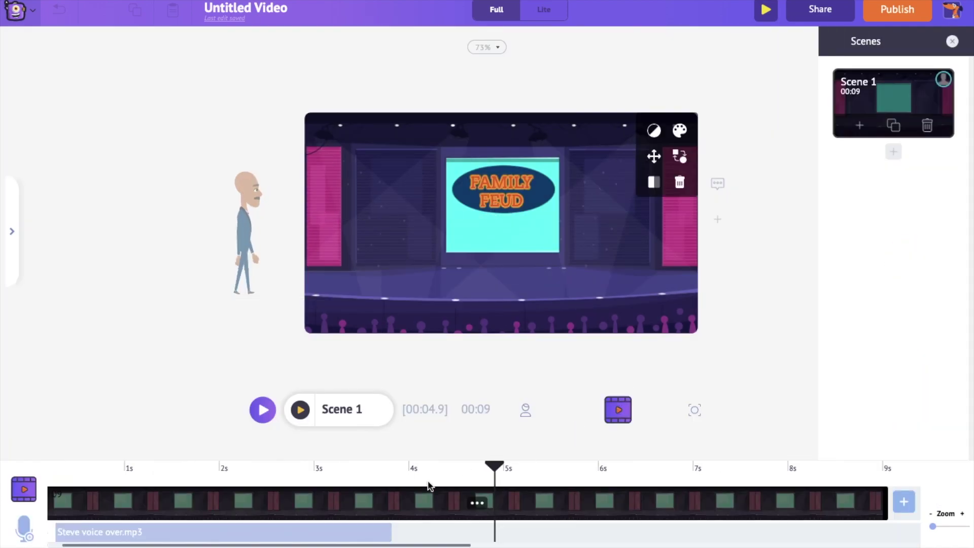
# Step: Shift the Steve voice over.mp3 clip so it starts around 4.9 s, after the walk
pyautogui.moveTo(111, 532); pyautogui.dragTo(565, 541)
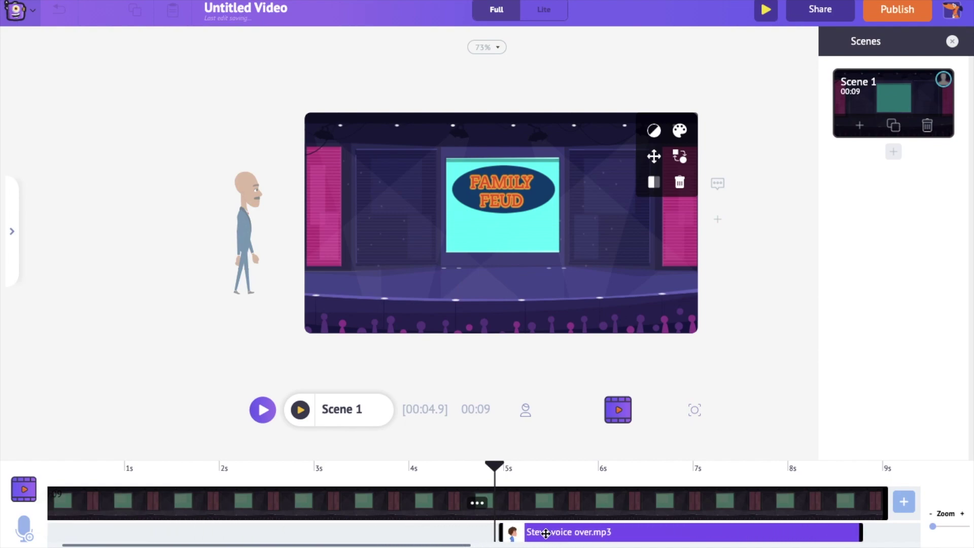
pyautogui.click(556, 531)
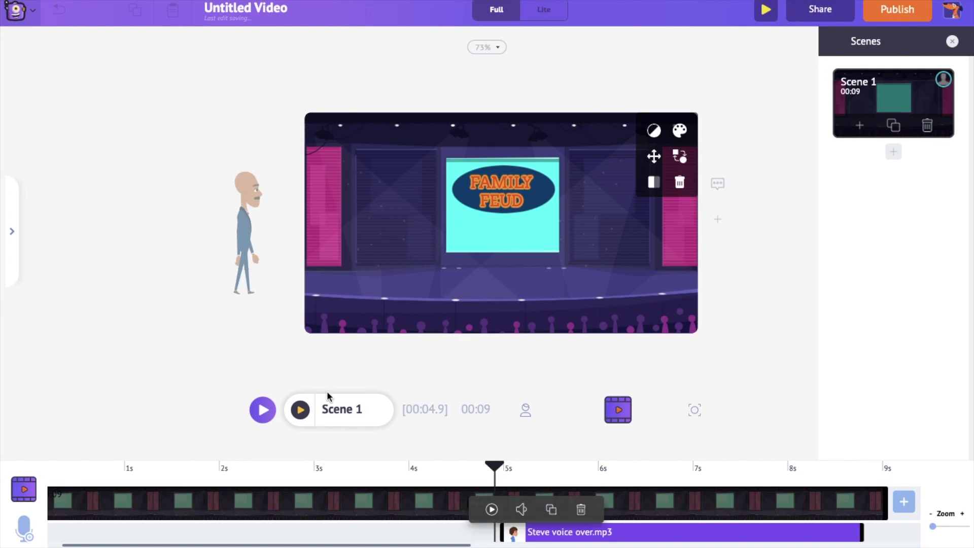
pyautogui.click(564, 330)
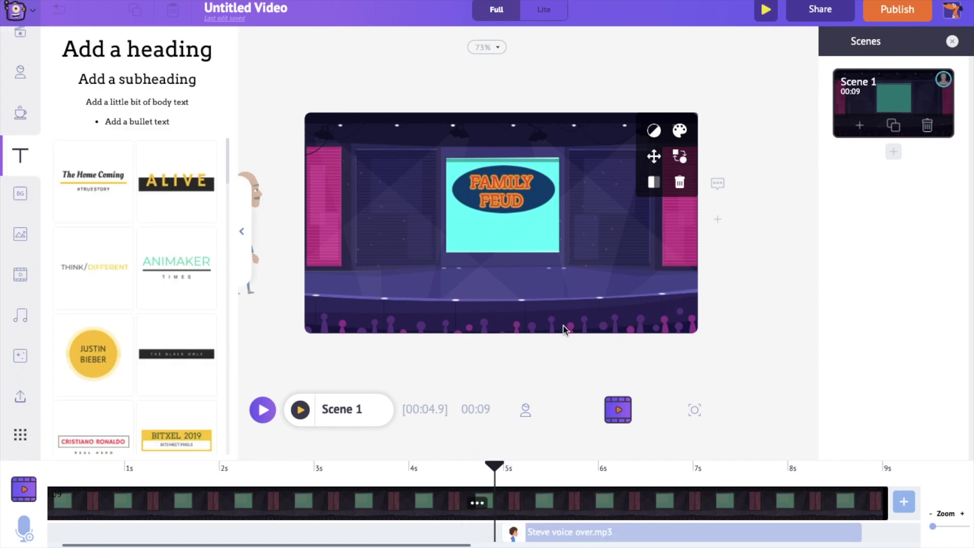
pyautogui.click(698, 415)
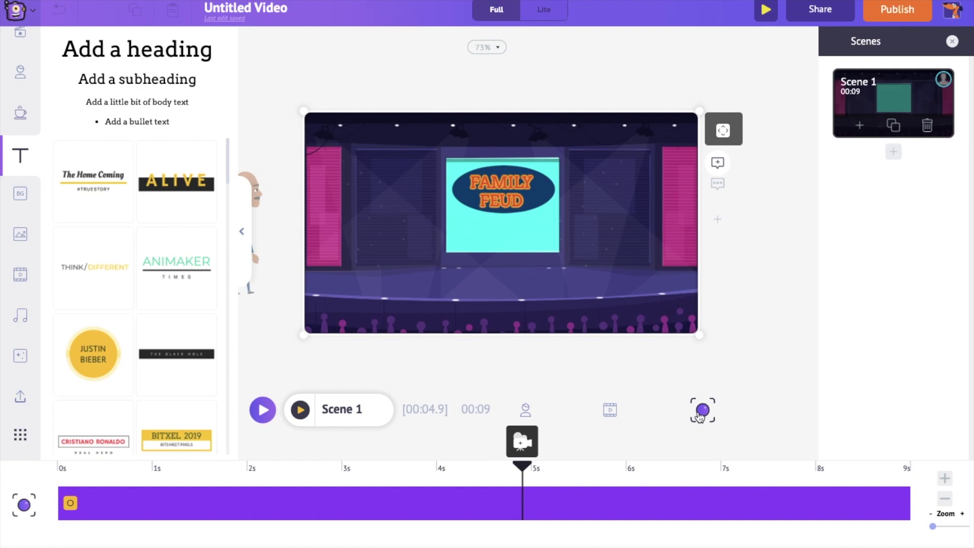
# Step: Switch the camera to Dynamic, extend it across the full 9-second scene, and zoom the frame slightly tighter on the stage
pyautogui.click(71, 504)
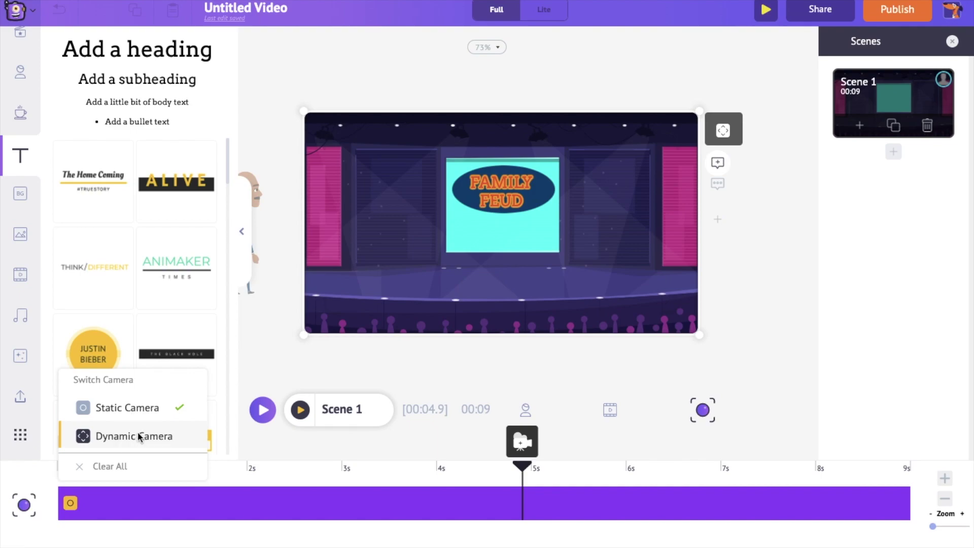
pyautogui.click(139, 436)
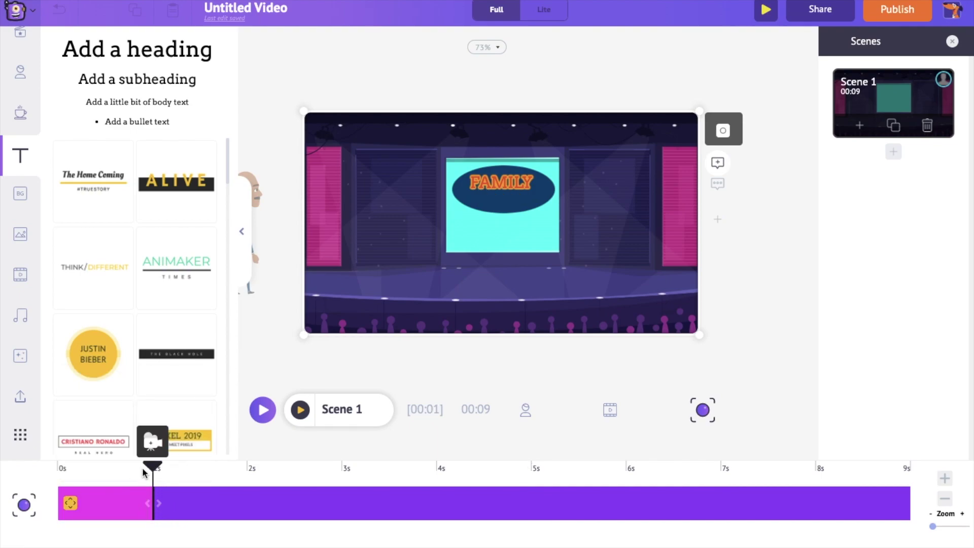
pyautogui.moveTo(153, 495); pyautogui.dragTo(930, 516)
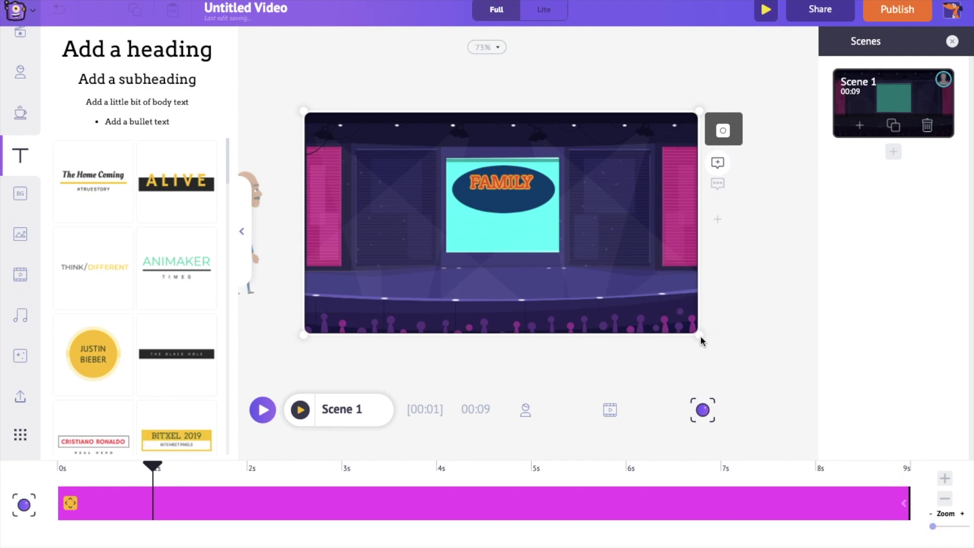
pyautogui.moveTo(698, 333); pyautogui.dragTo(668, 315)
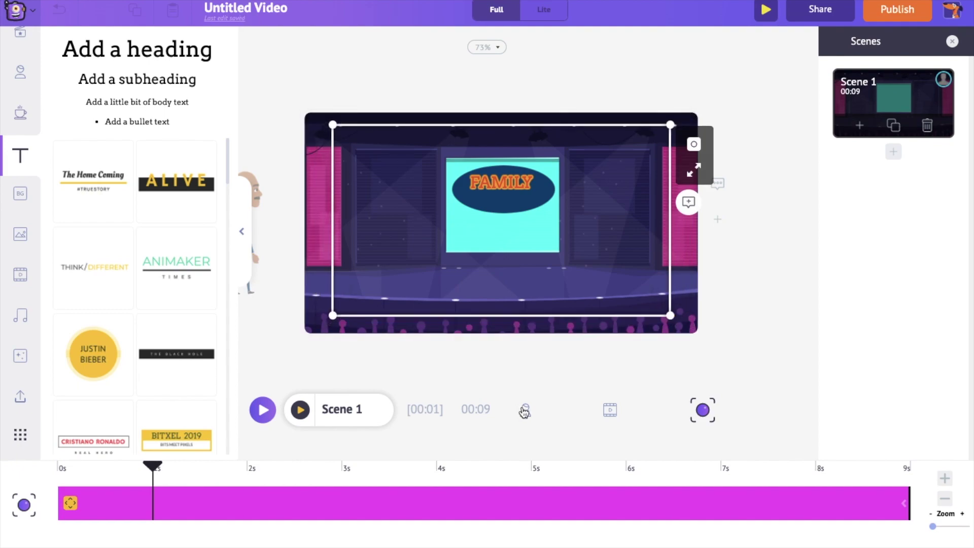
pyautogui.click(525, 409)
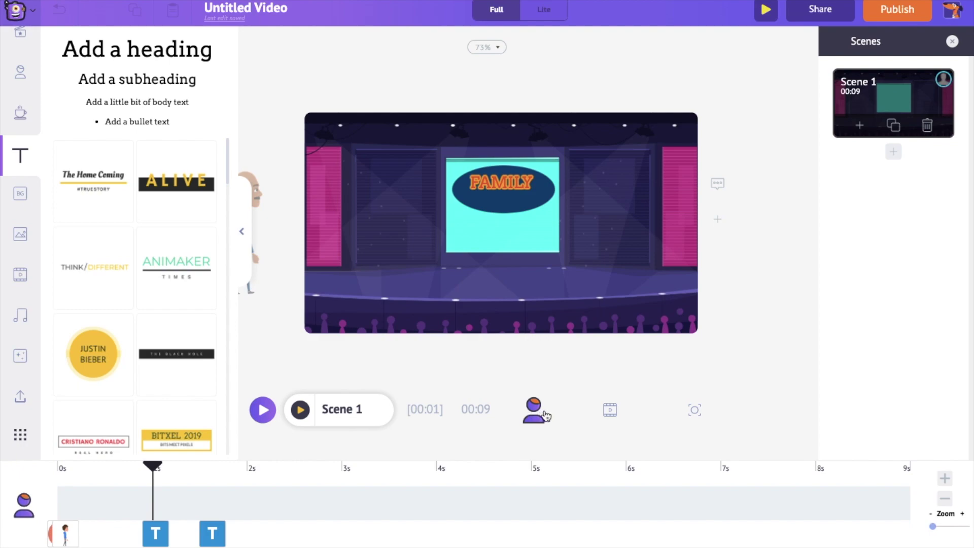
# Step: Upload Steve BG.mp3 to My Files and add it as a 9-second background music track
pyautogui.moveTo(153, 465); pyautogui.dragTo(4, 496)
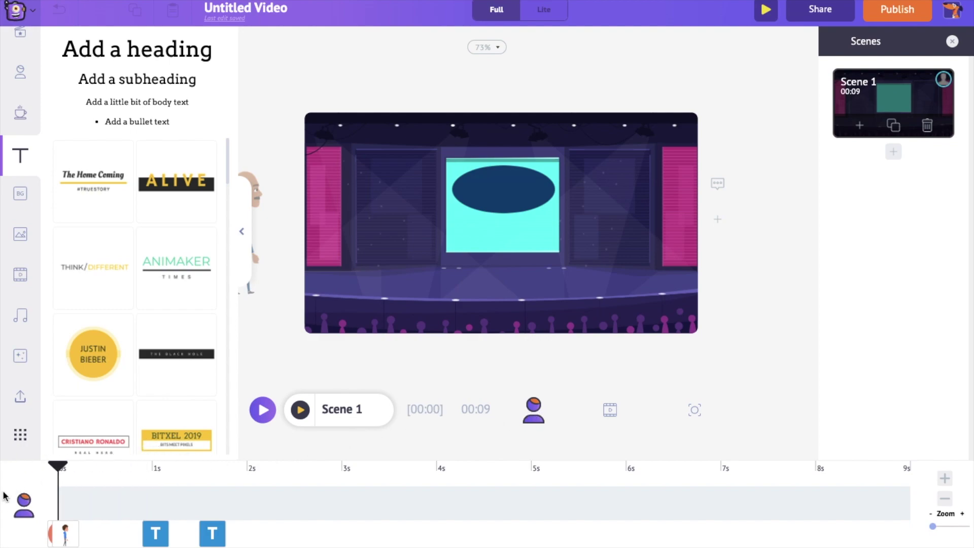
pyautogui.click(17, 319)
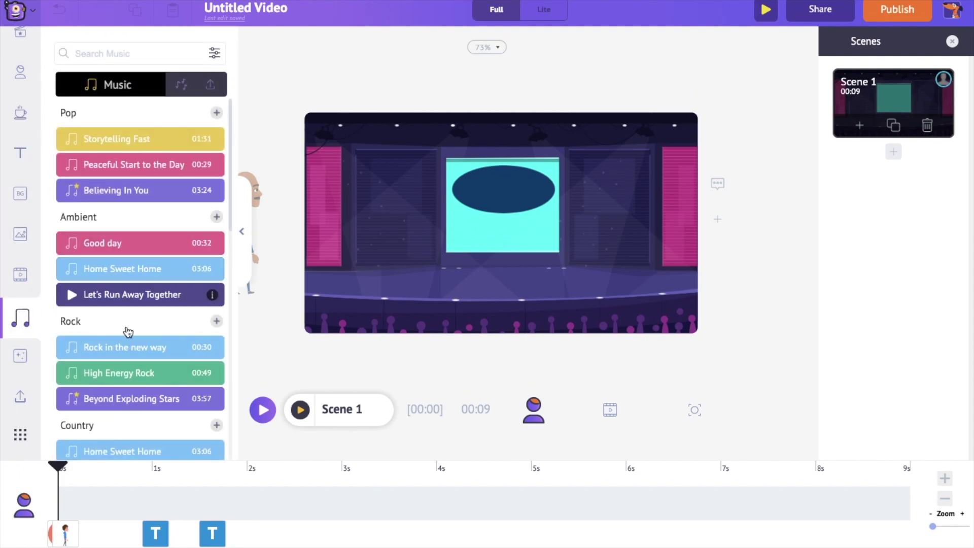
pyautogui.scroll(-10, 163, 406)
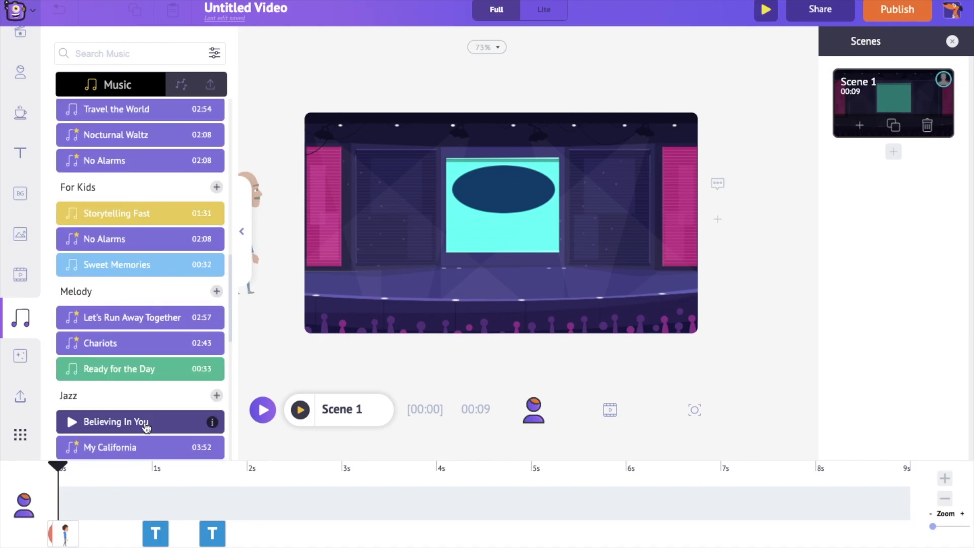
pyautogui.scroll(-8, 142, 418)
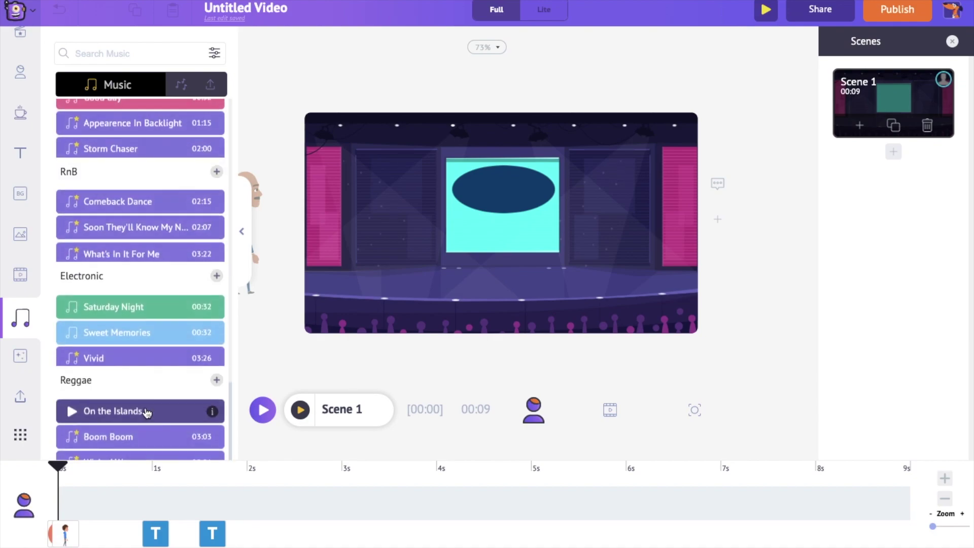
pyautogui.click(21, 399)
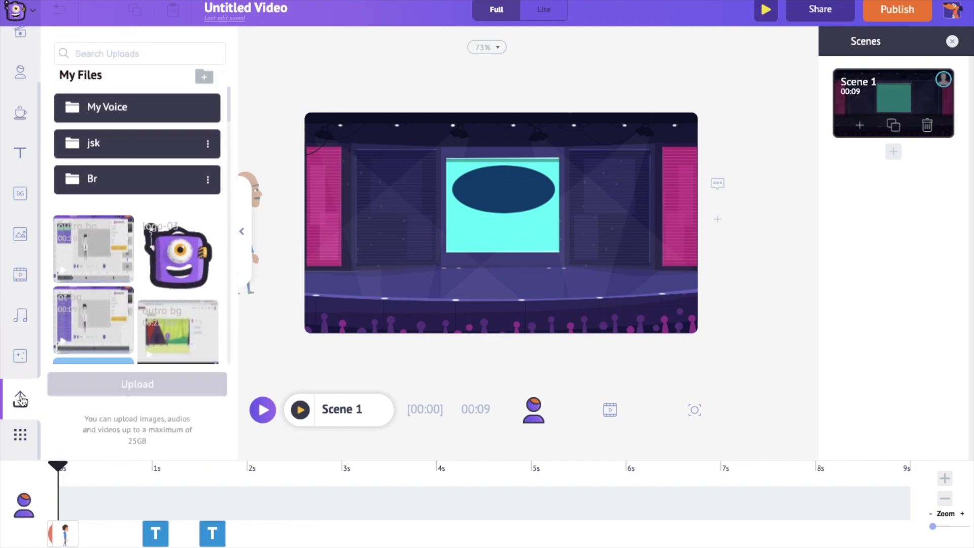
pyautogui.click(136, 384)
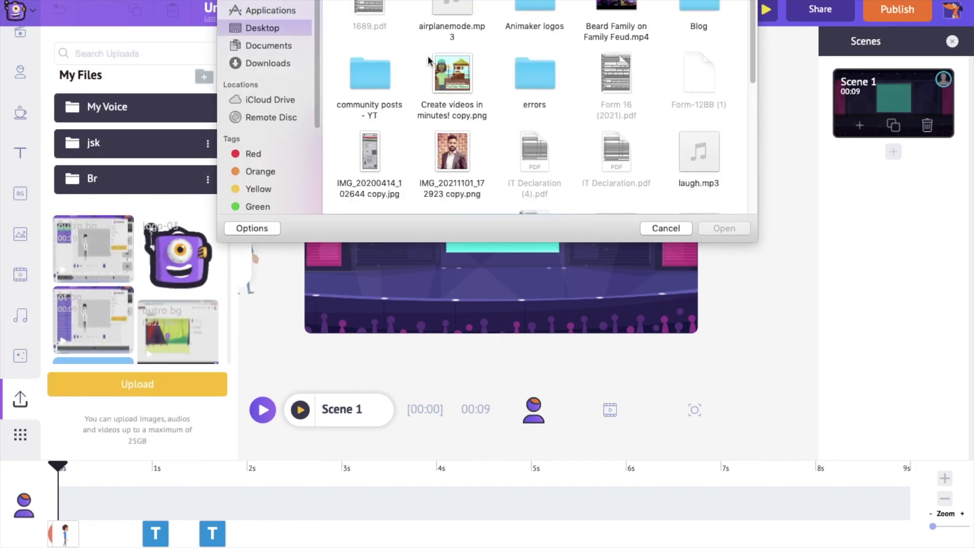
pyautogui.scroll(-5, 532, 127)
pyautogui.click(369, 161)
pyautogui.click(723, 228)
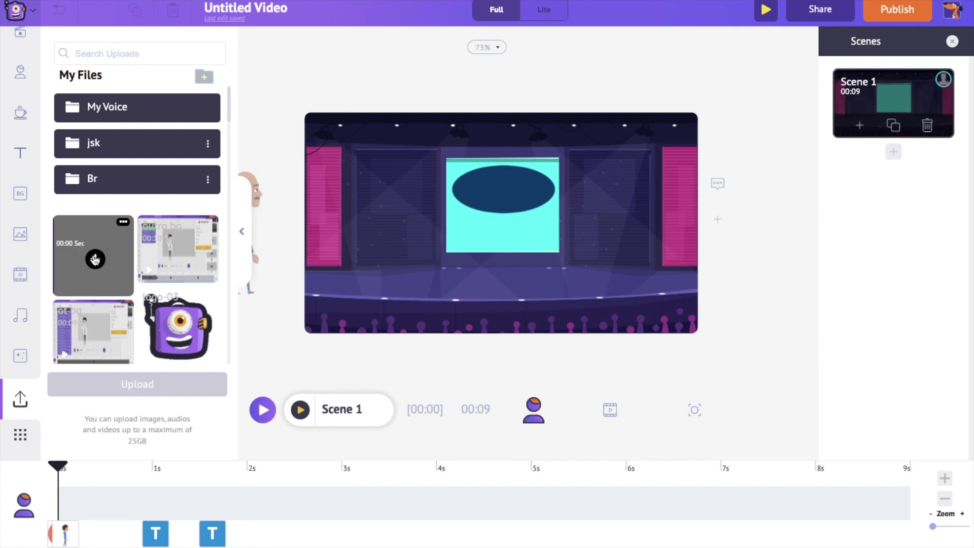
pyautogui.click(94, 259)
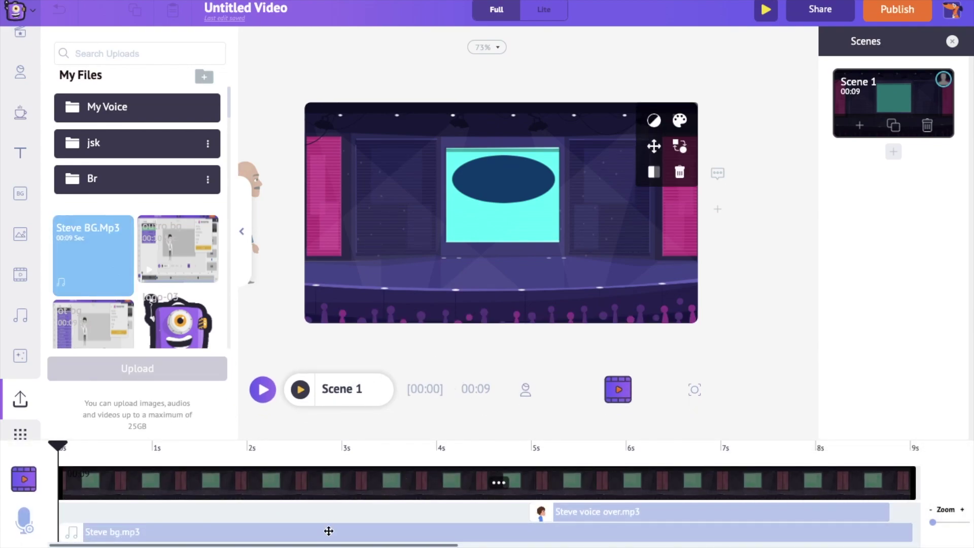
# Step: Turn down the Steve bg.mp3 track volume and preview the 9-second scene with the music
pyautogui.click(329, 531)
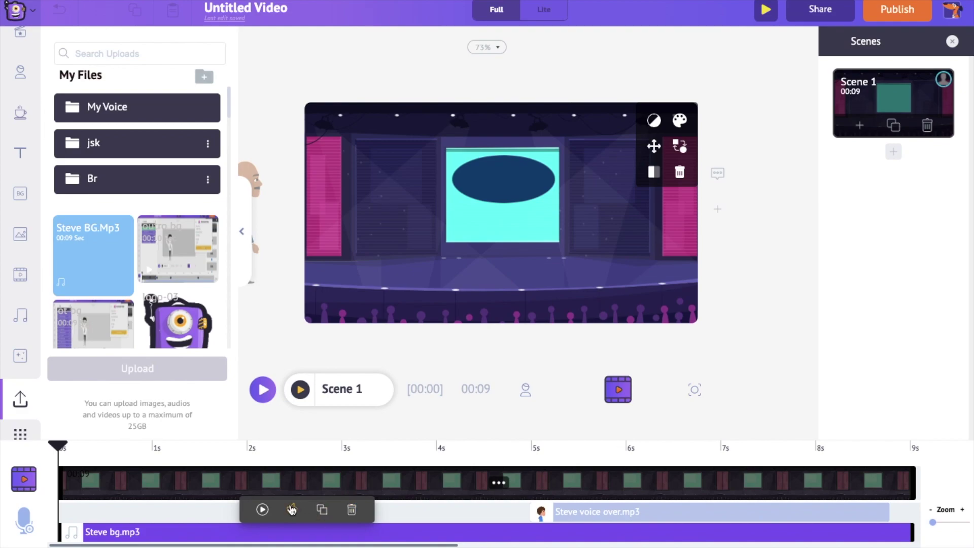
pyautogui.click(292, 509)
pyautogui.moveTo(292, 508); pyautogui.dragTo(285, 512)
pyautogui.click(285, 513)
pyautogui.click(300, 390)
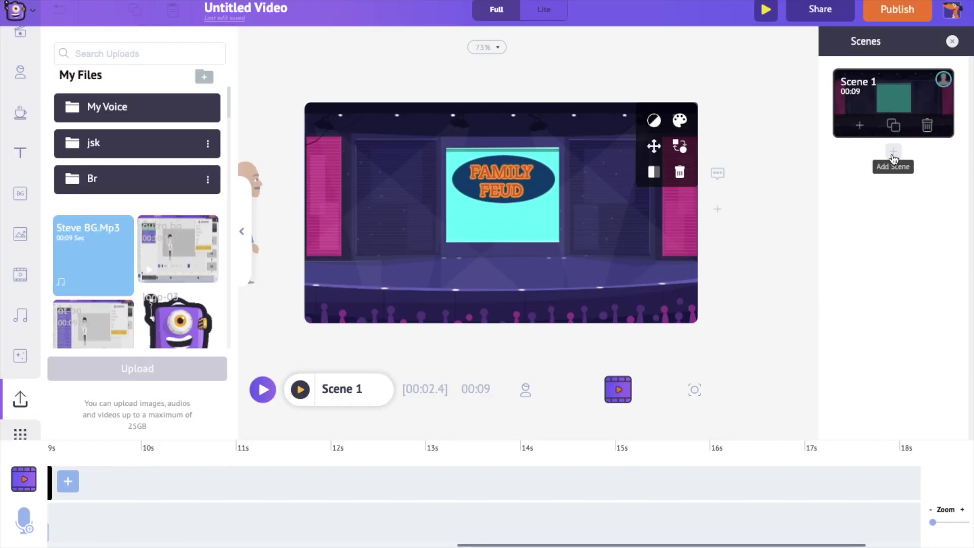
pyautogui.click(894, 156)
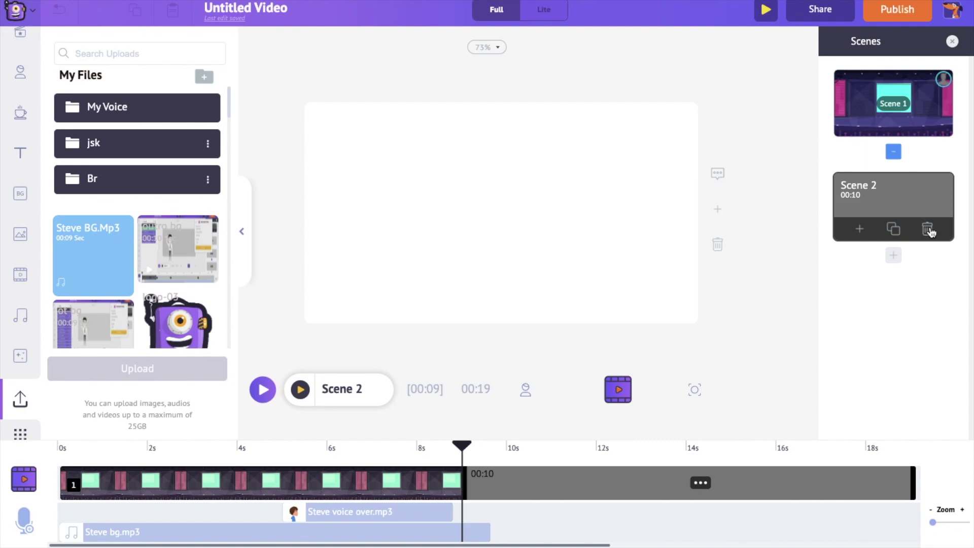
pyautogui.click(928, 229)
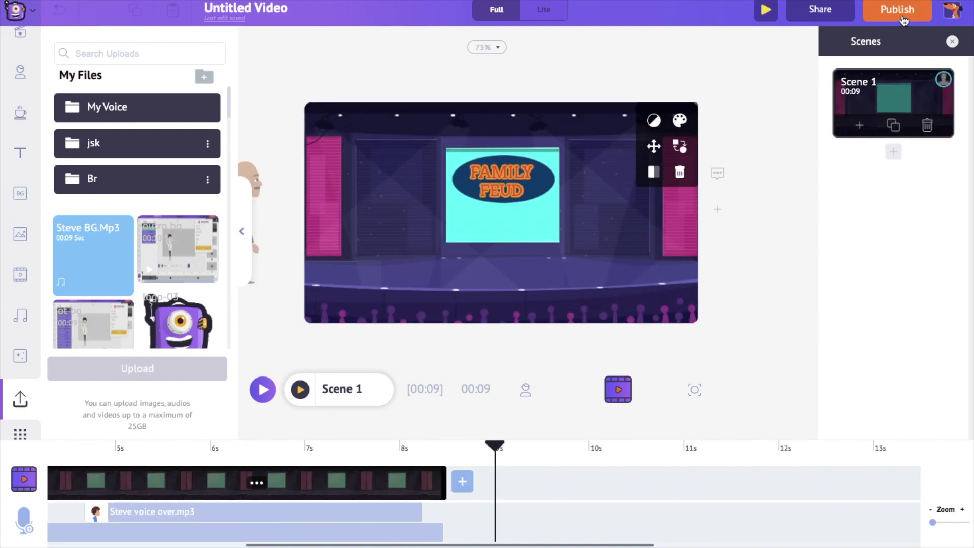
# Step: Bring up Download Video for Untitled Video, showing HD 720p and mp4
pyautogui.click(904, 19)
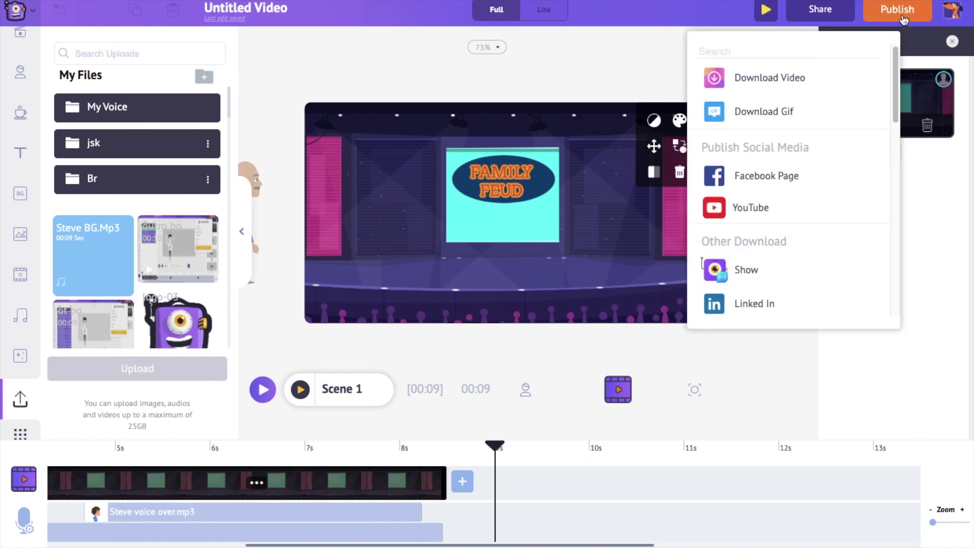
pyautogui.click(819, 90)
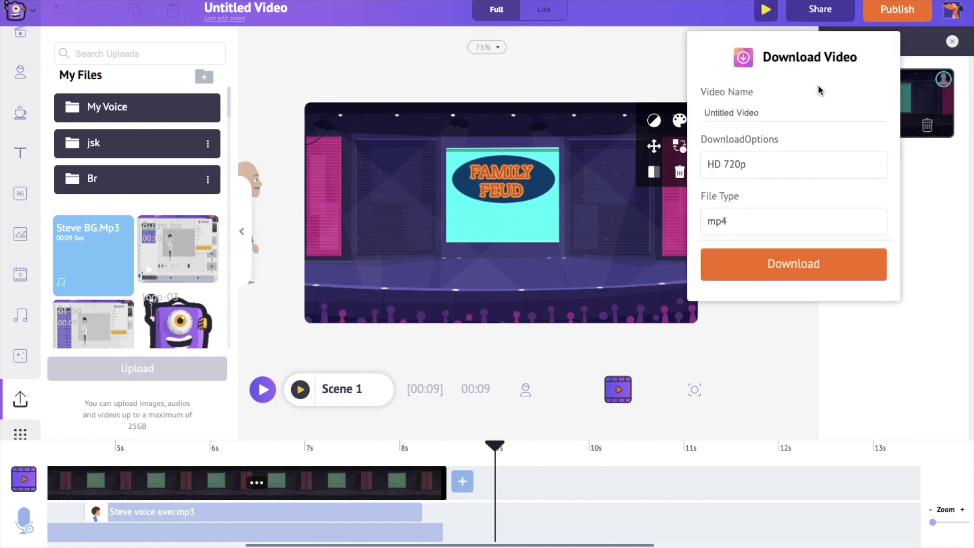